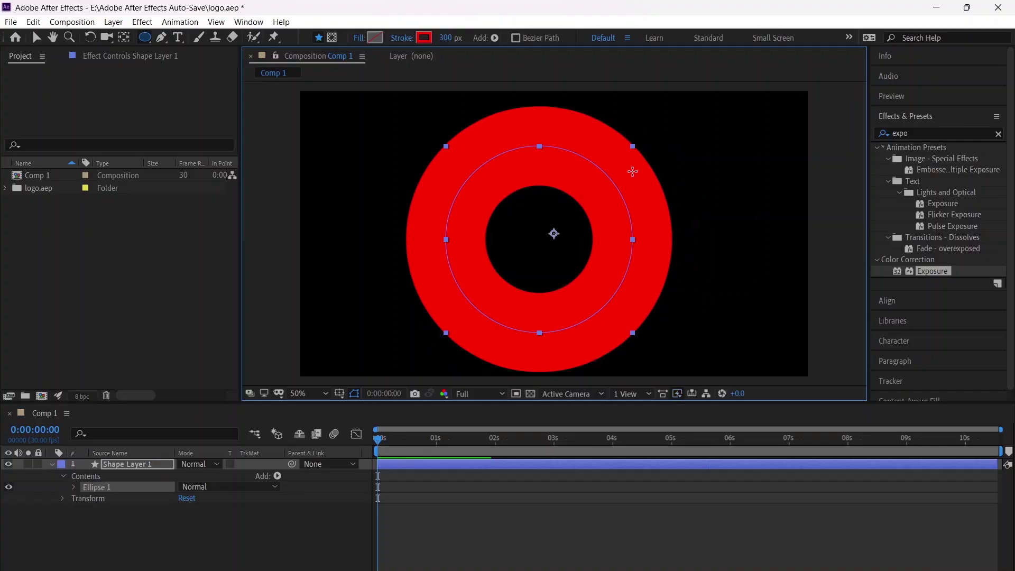
Align the red ring to the horizontal and vertical center of the composition and center its anchor point in the layer content
left_click(905, 116)
left_click(887, 136)
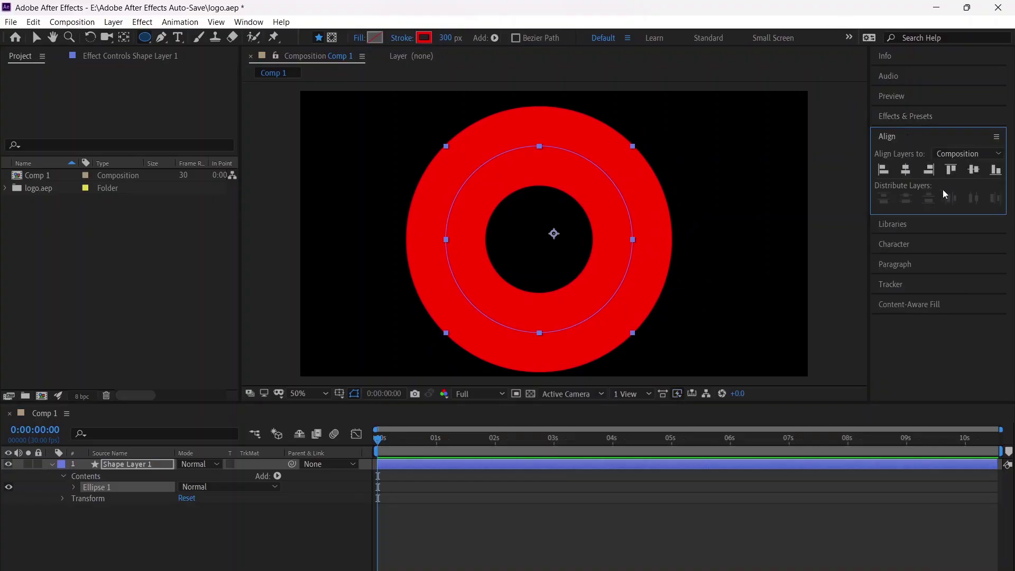
left_click(906, 170)
left_click(974, 170)
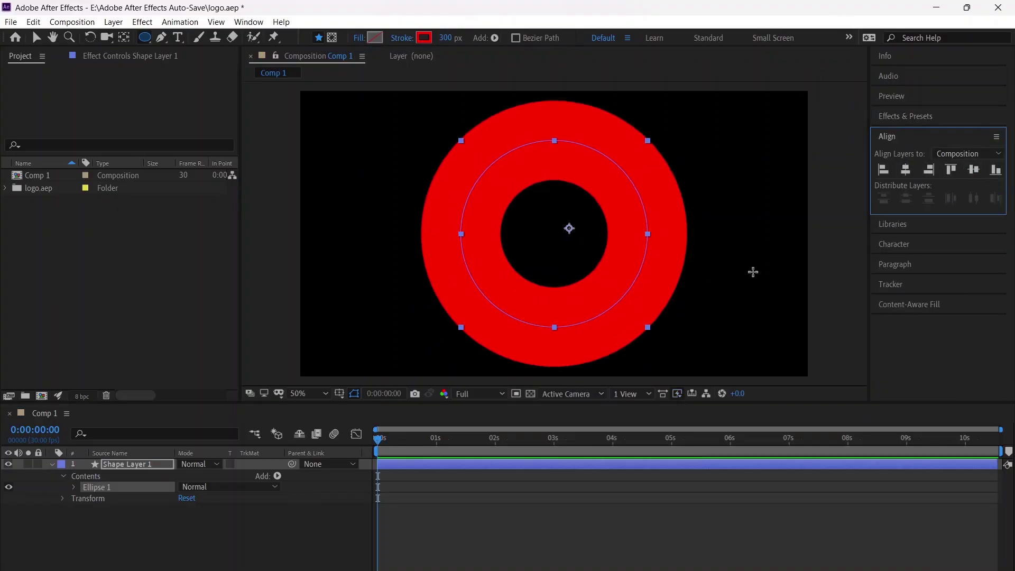
left_click(752, 272)
left_click(160, 469)
key("ctrl+alt+Home")
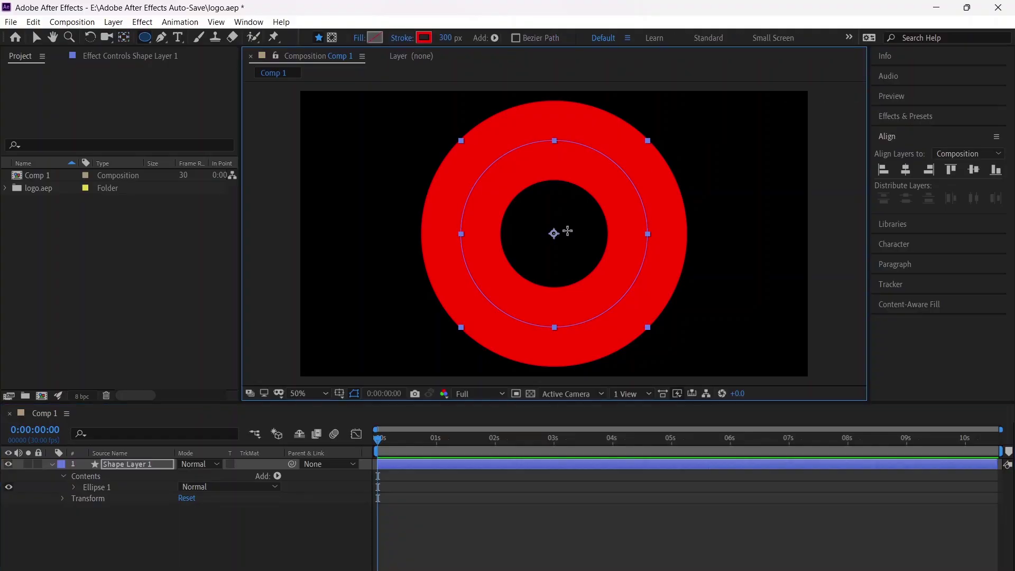
Add Trim Paths to Shape Layer 1 and set its End value to 25%
right_click(277, 478)
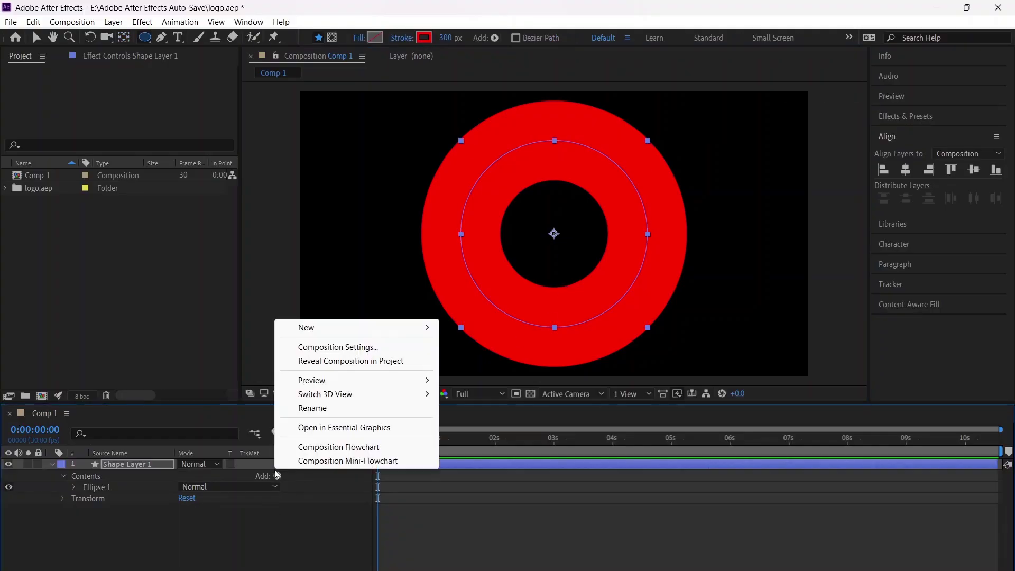
left_click(276, 476)
left_click(304, 409)
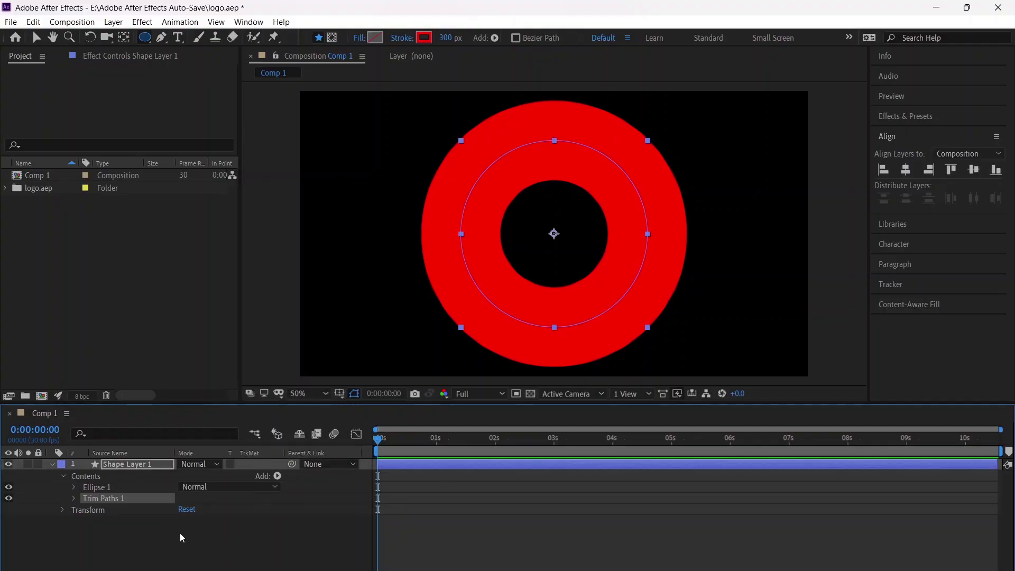
left_click(74, 499)
left_click(189, 520)
type("25")
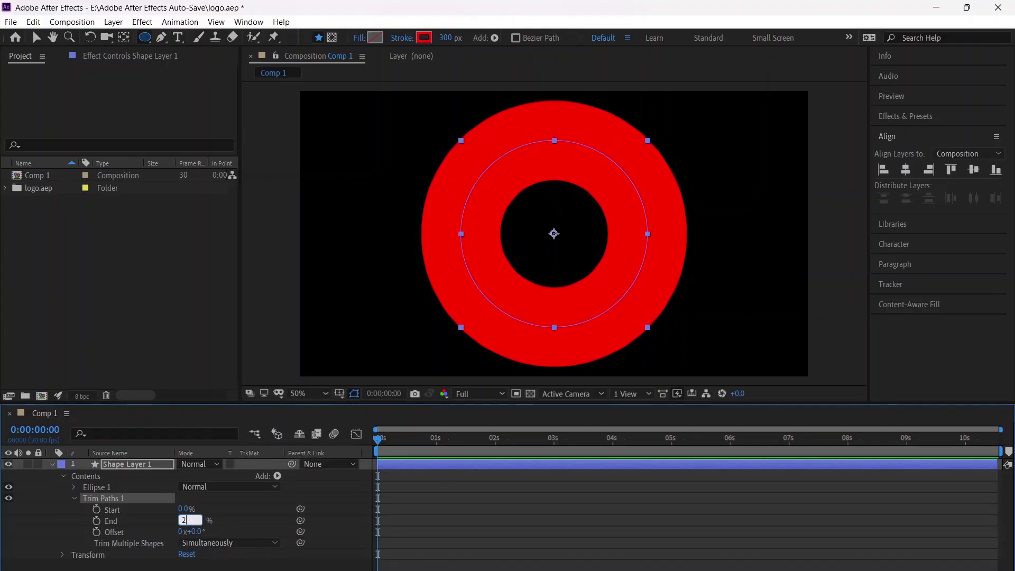
key("Return")
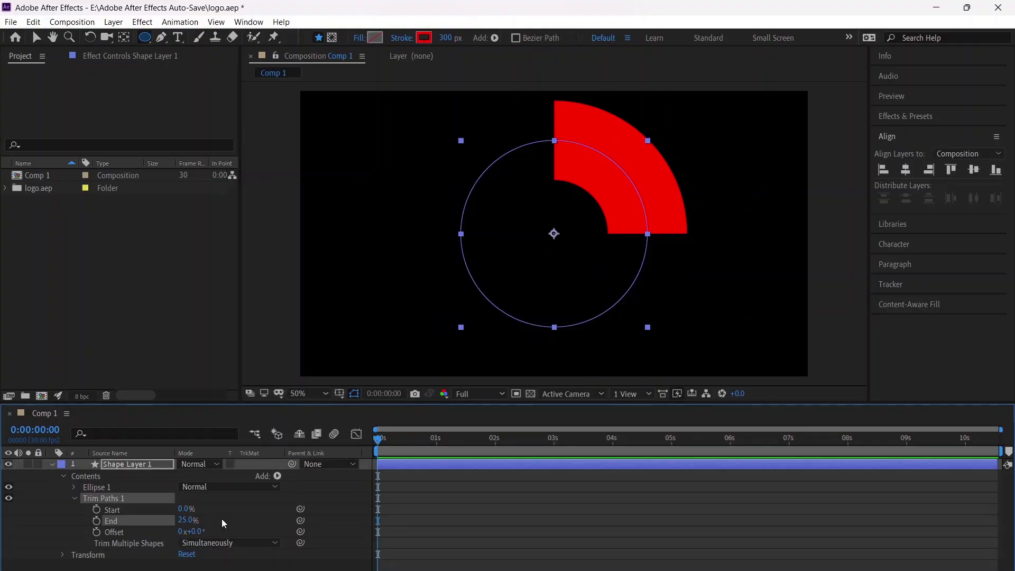
Set the rotation of Shape Layer 1 to -45° in its transform properties
left_click(64, 476)
left_click(63, 487)
left_click(192, 531)
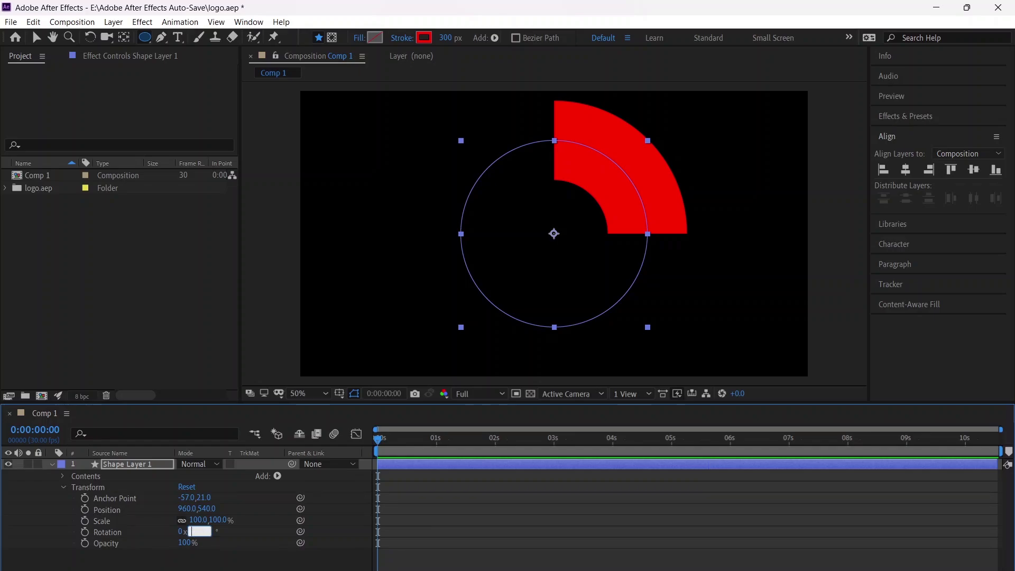
type("-45")
key("Return")
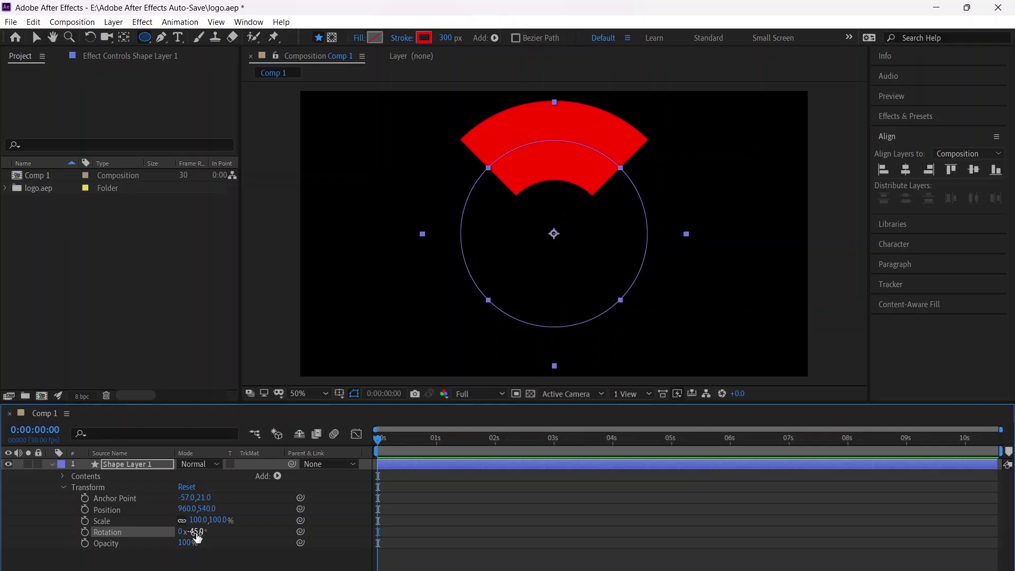
Apply an Inner Glow layer style to Shape Layer 1 and set the glow color to light red FE6060
right_click(128, 458)
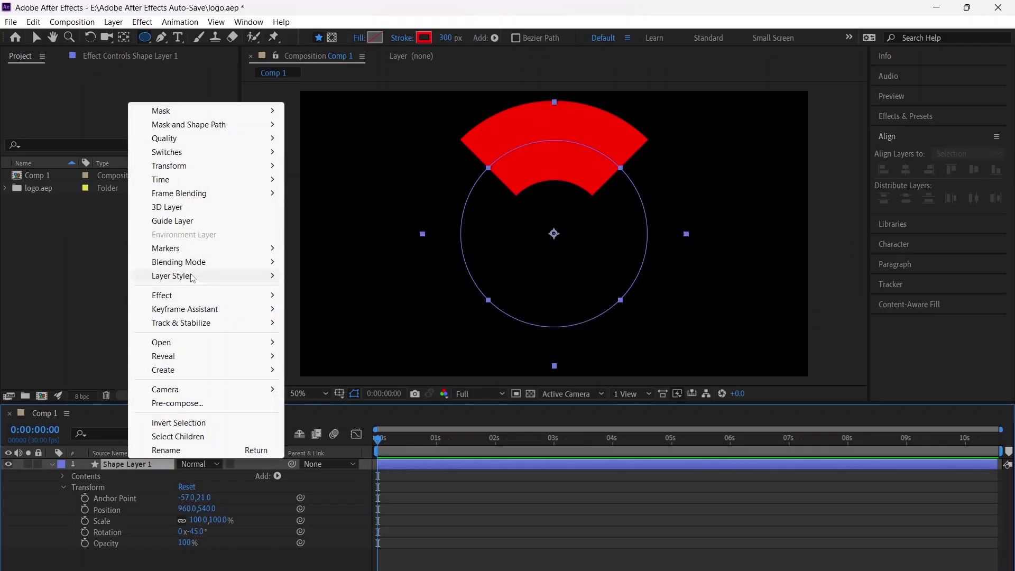
mouse_move(192, 278)
left_click(350, 351)
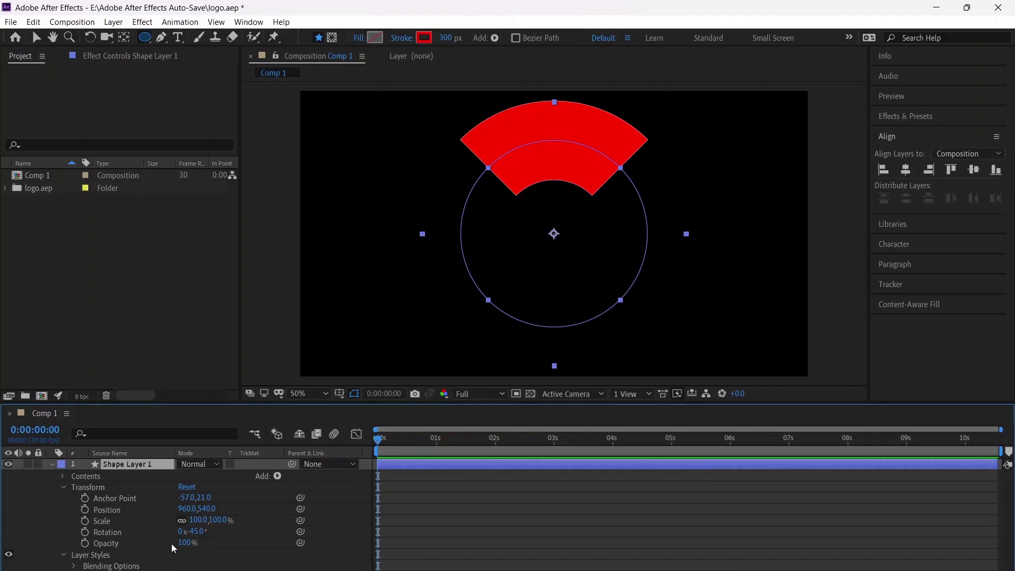
scroll(158, 508, "down", 3)
left_click(202, 496)
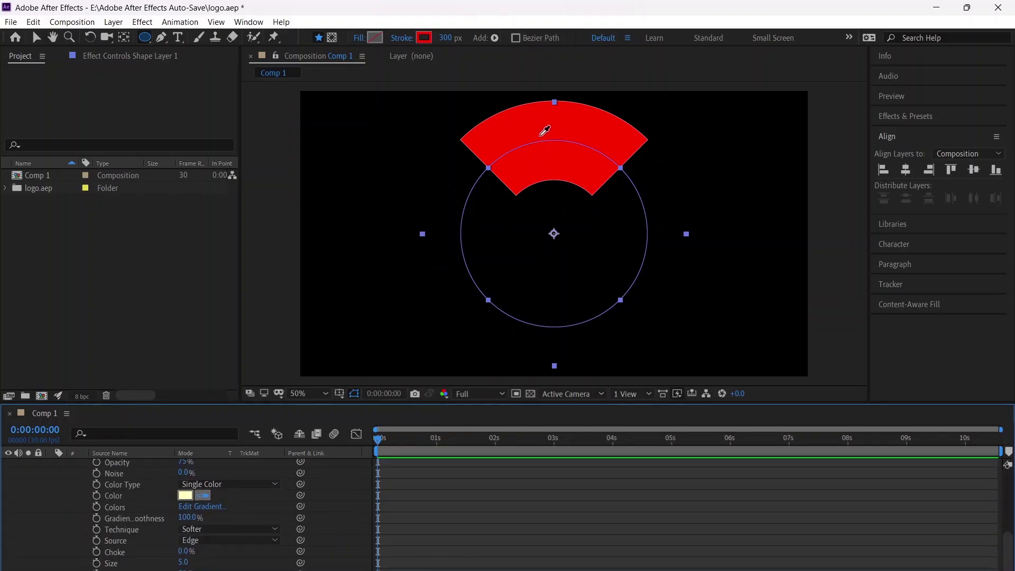
left_click(544, 132)
left_click(185, 496)
mouse_move(759, 175)
left_mouse_down()
mouse_move(748, 154)
mouse_move(767, 158)
mouse_move(754, 154)
left_mouse_up()
left_click(939, 157)
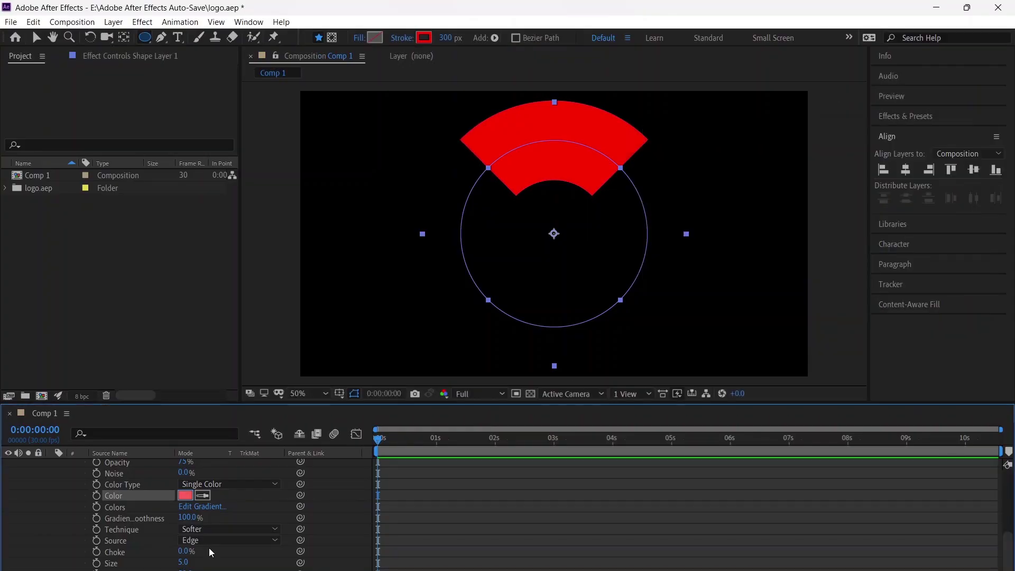
Change the Inner Glow color to a paler pink and set the glow size to 100
scroll(200, 525, "up", 3)
left_click(185, 529)
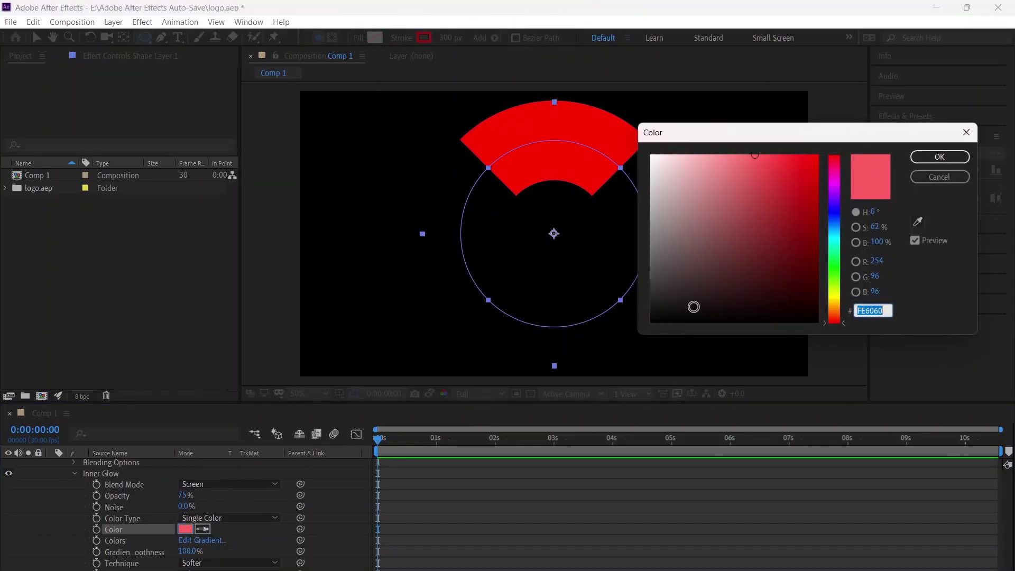
left_click_drag(710, 167, 734, 160)
left_click(939, 157)
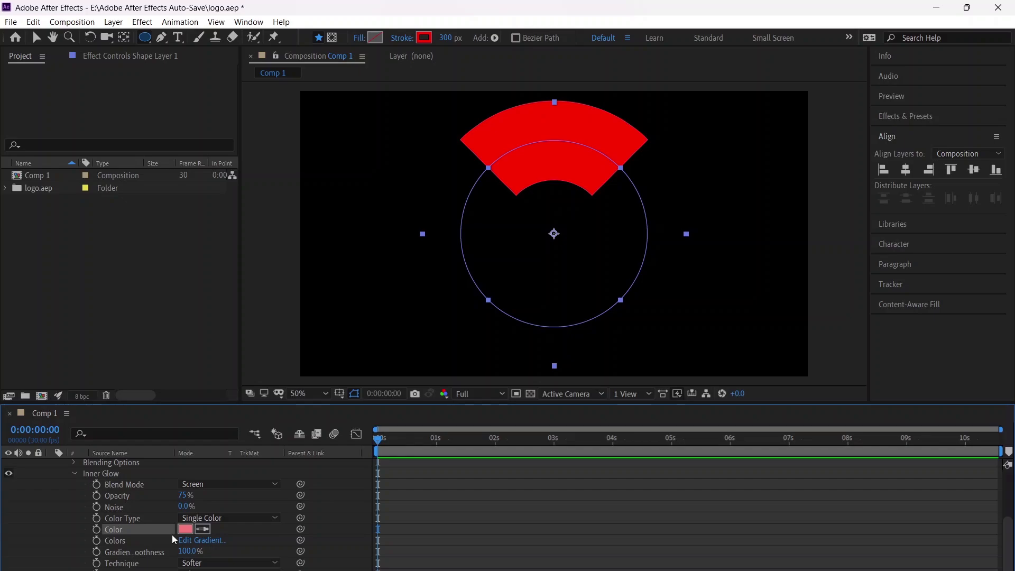
scroll(199, 507, "down", 2)
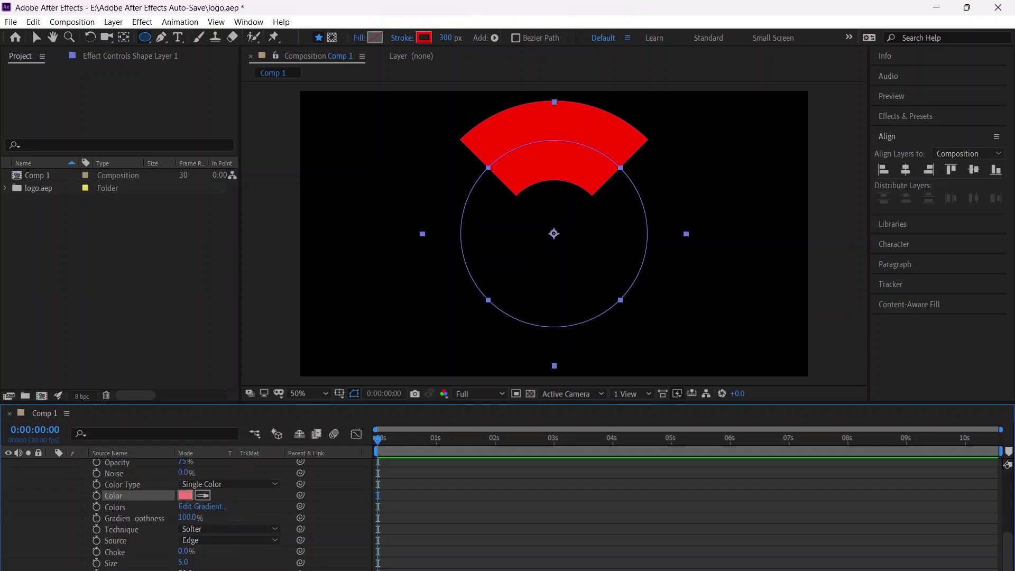
left_click(196, 563)
type("100")
key("Return")
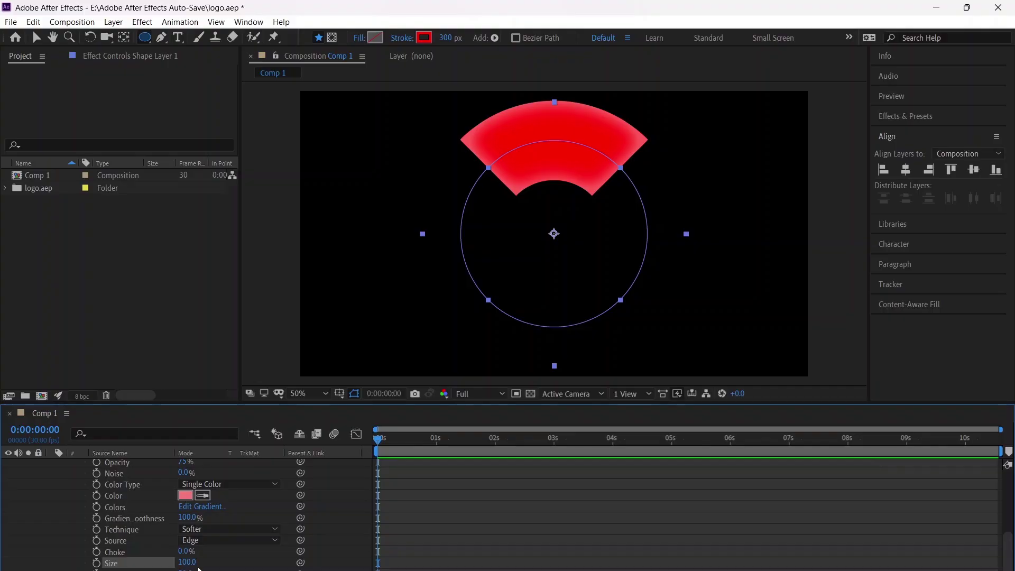
Apply a Bevel and Emboss layer style to Shape Layer 1, using the Emboss style with a larger size
scroll(147, 481, "up", 5)
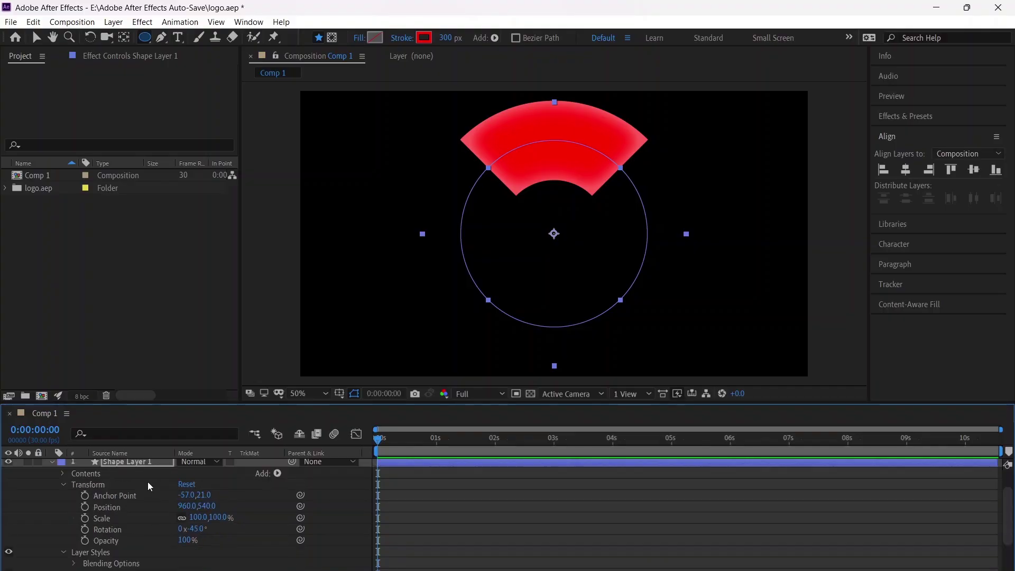
right_click(139, 463)
mouse_move(222, 282)
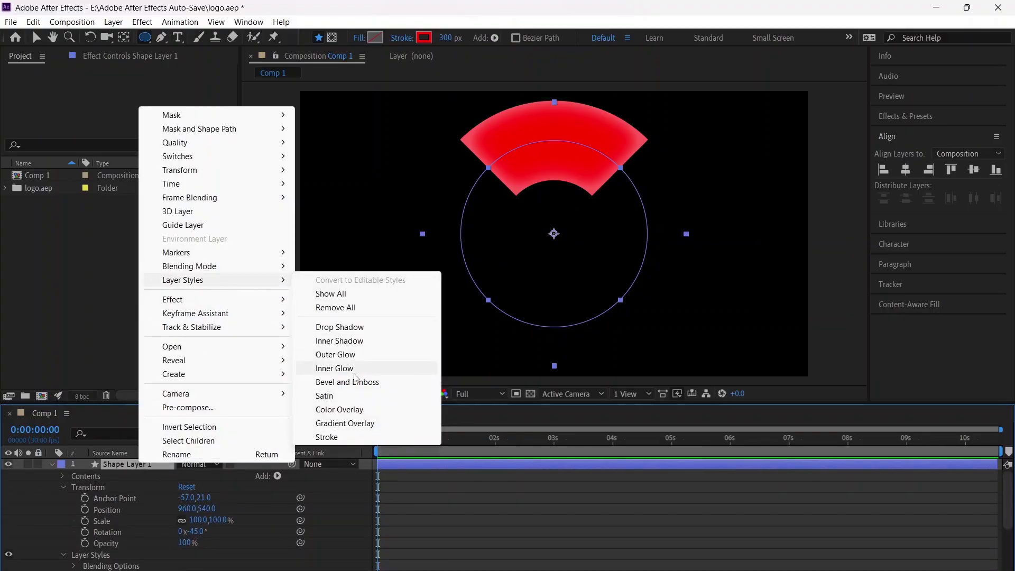
left_click(355, 386)
scroll(192, 527, "down", 6)
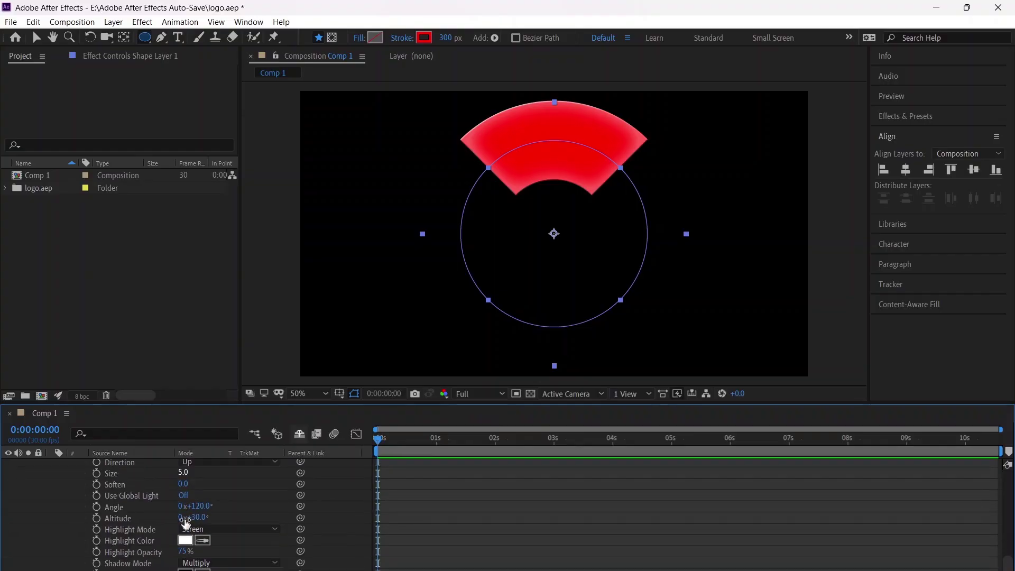
left_click(222, 529)
left_click(218, 488)
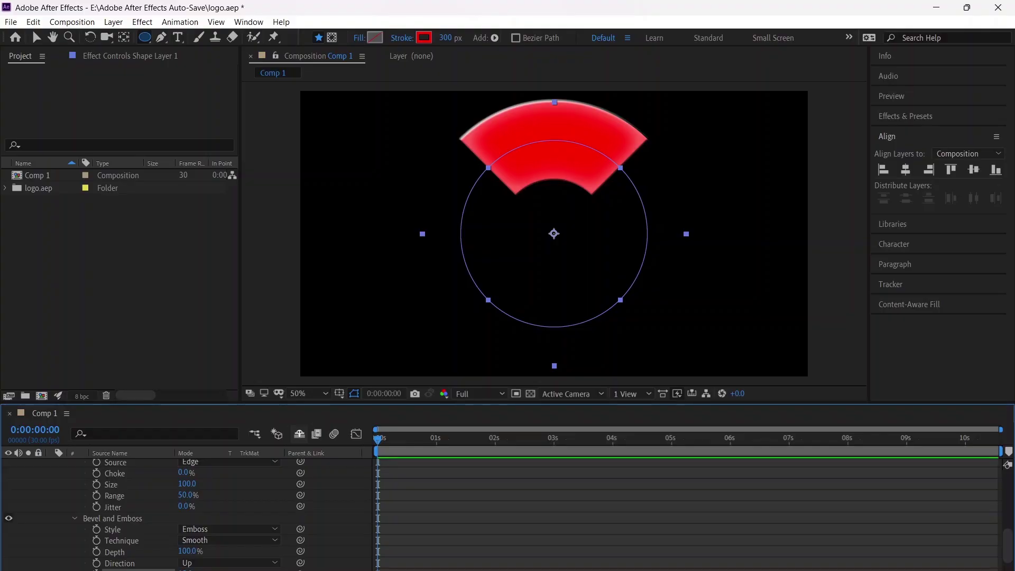
Duplicate Shape Layer 1 and reveal the copy's transform properties
scroll(186, 566, "up", 3)
scroll(85, 522, "up", 5)
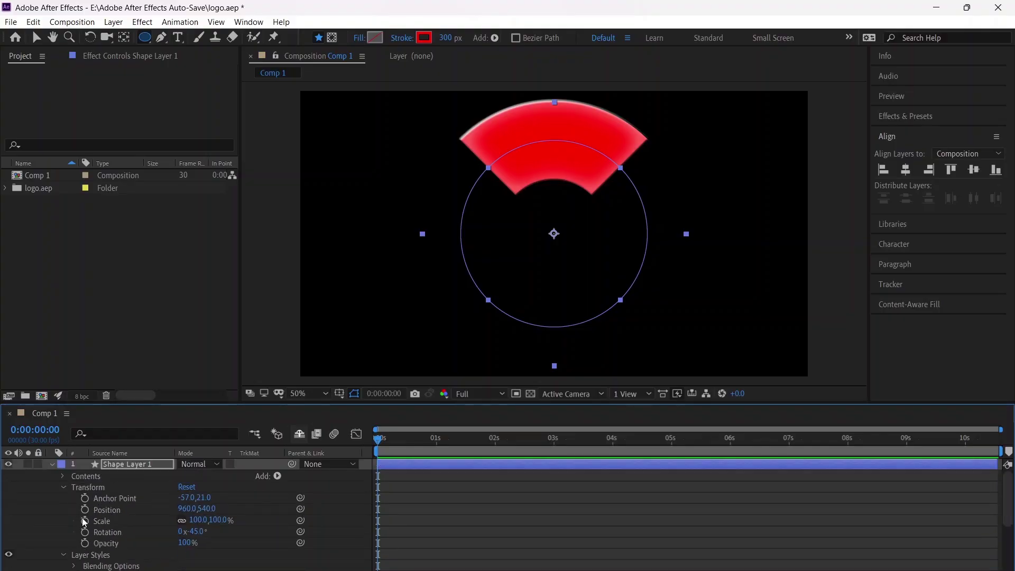
left_click(53, 463)
left_click(102, 516)
left_click(122, 469)
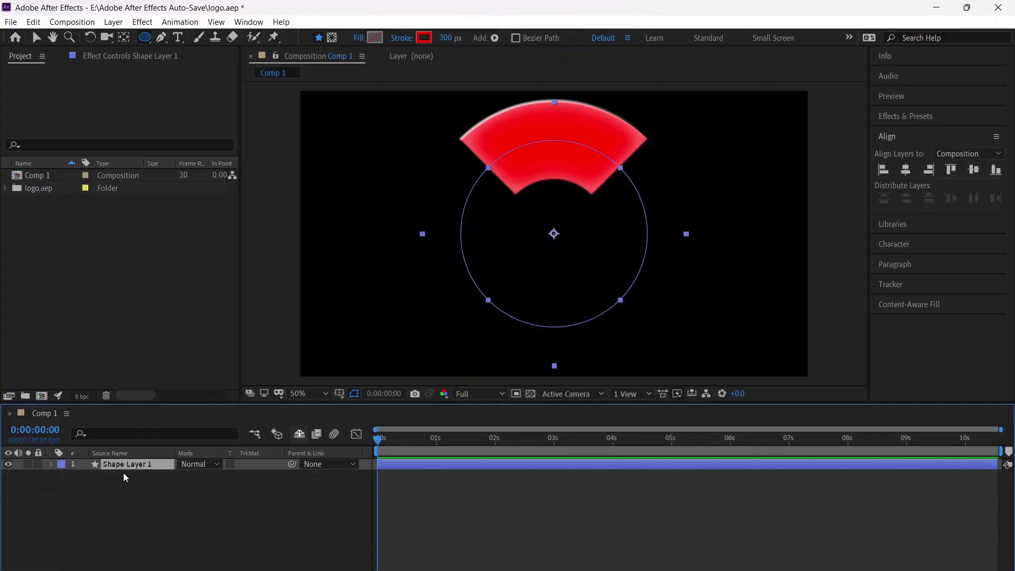
key("ctrl+d")
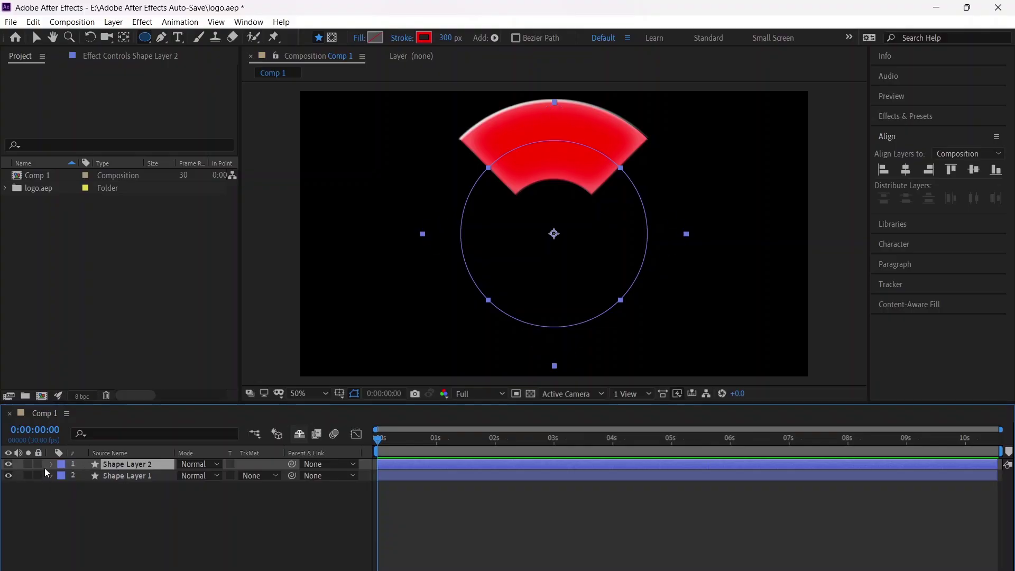
left_click(51, 464)
left_click(63, 487)
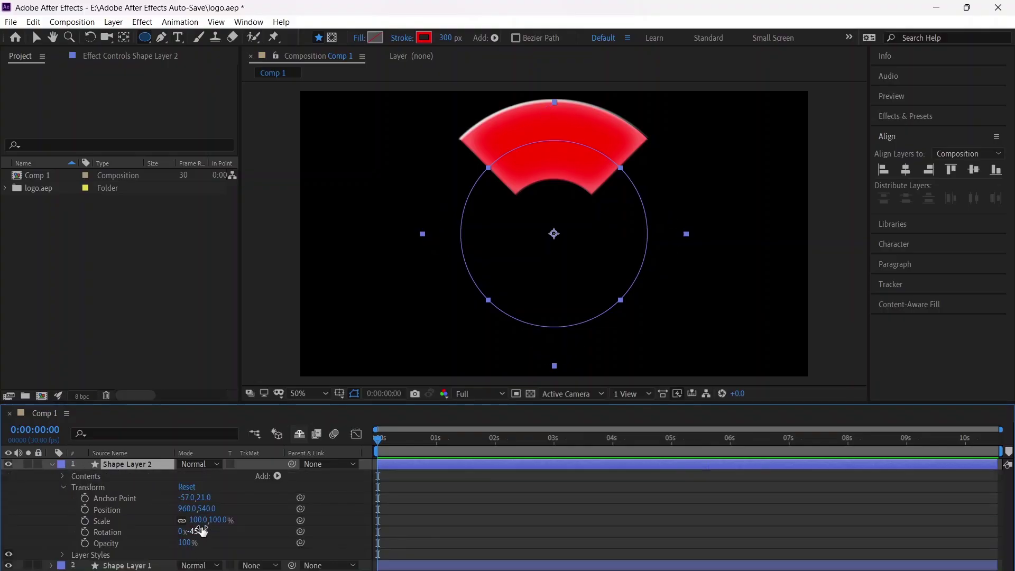
Try a 90° rotation on Shape Layer 2 and undo it
left_click(195, 532)
type("90")
key("Return")
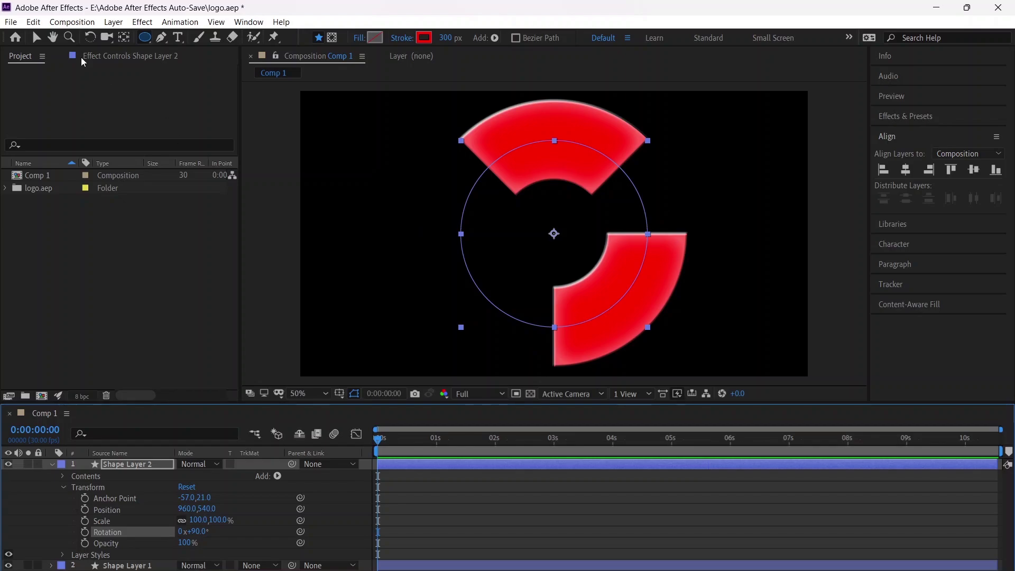
left_click(35, 37)
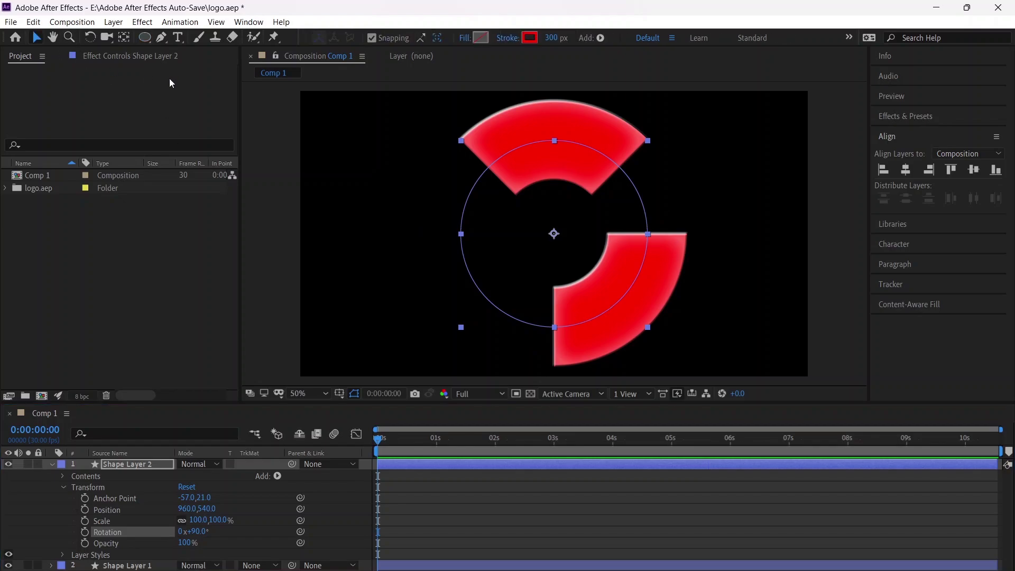
key("ctrl+z")
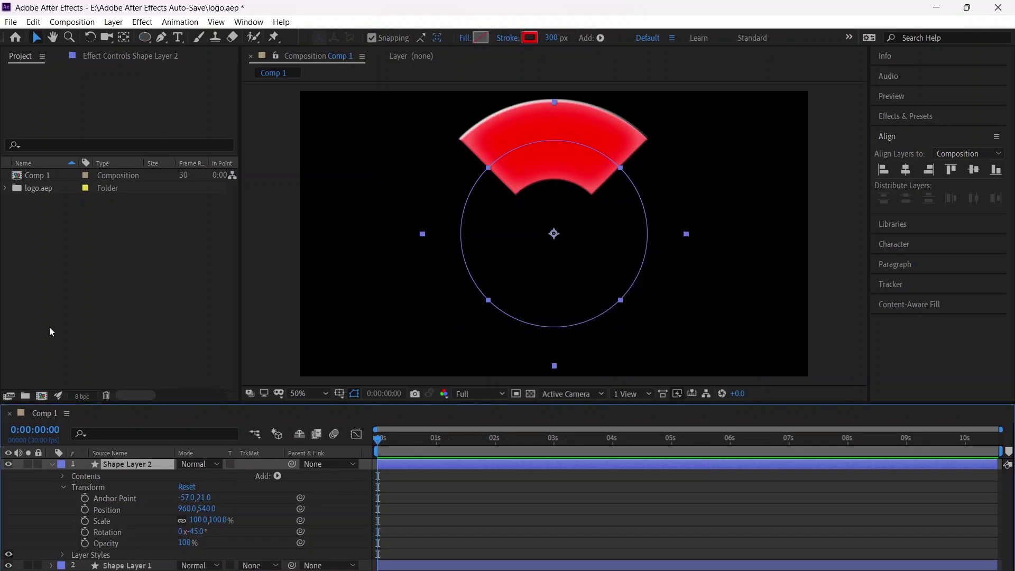
Set the rotation of Shape Layer 2 to 45° and nudge the segment to a position of about 961, 545
left_click(194, 533)
type("45")
key("Return")
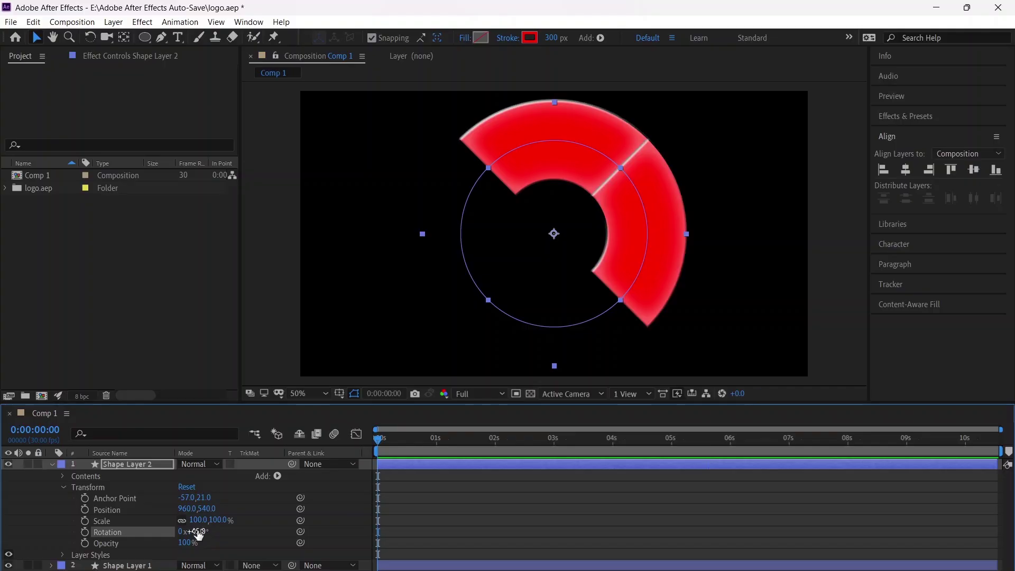
left_click_drag(637, 212, 638, 213)
Duplicate Shape Layer 2 and set the copy's rotation to 135°
left_click(125, 464)
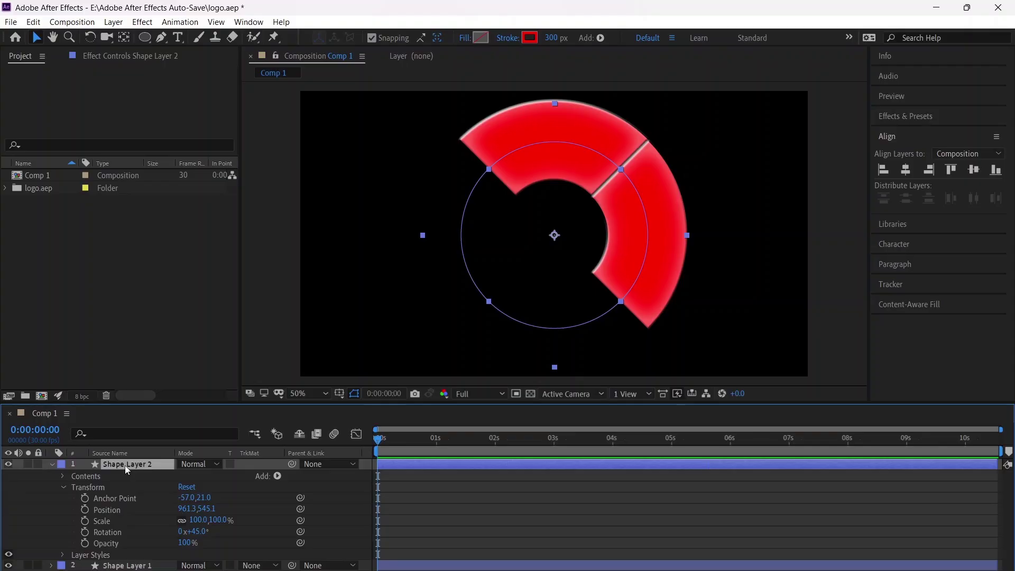
key("ctrl+d")
left_click(63, 487)
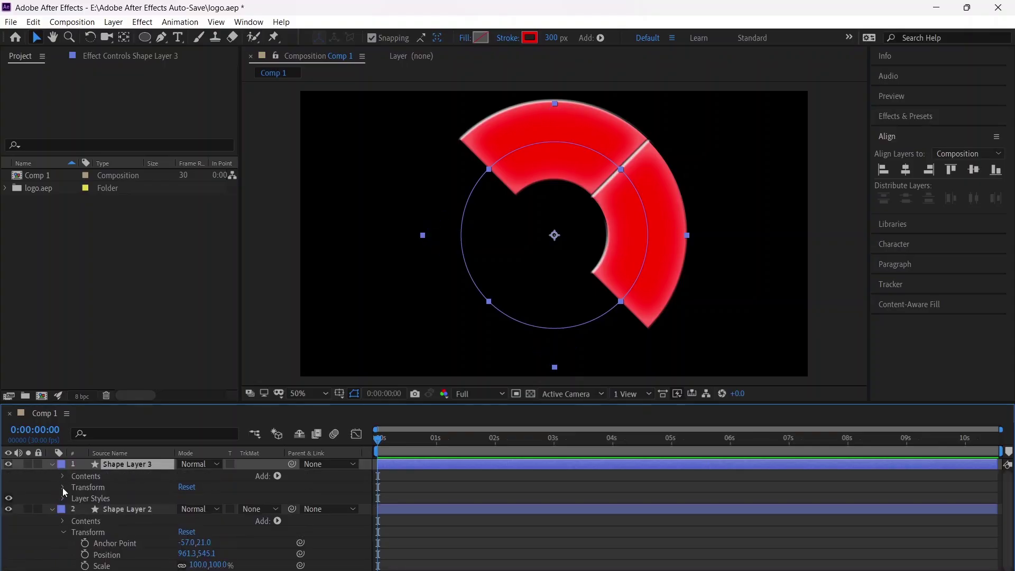
left_click(64, 487)
left_click(197, 532)
type("45")
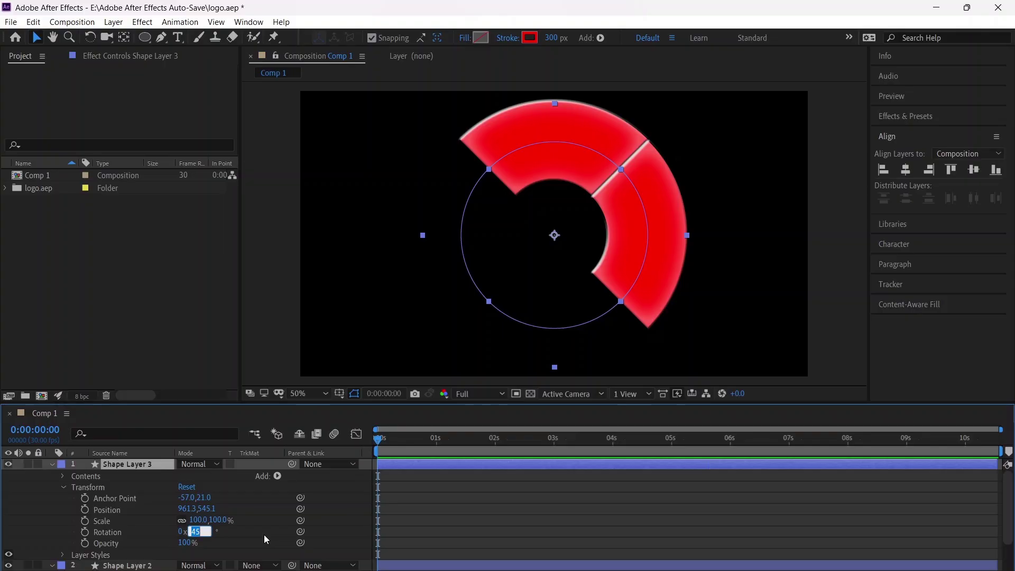
type("135")
key("Return")
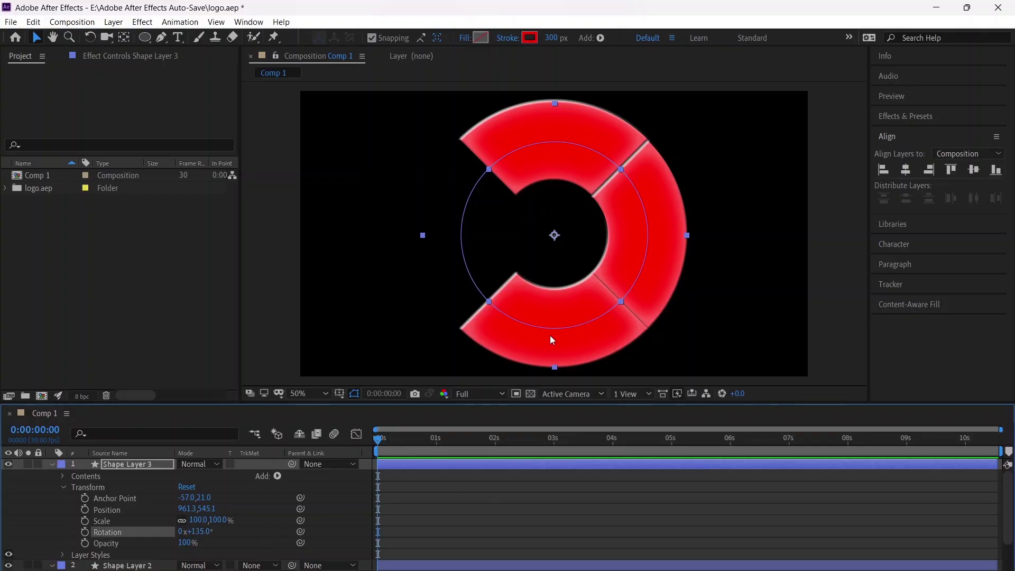
Nudge the lower ring segment, Shape Layer 3, to a position of about 956, 545 and collapse its properties
left_click_drag(550, 335, 549, 337)
left_click(378, 462)
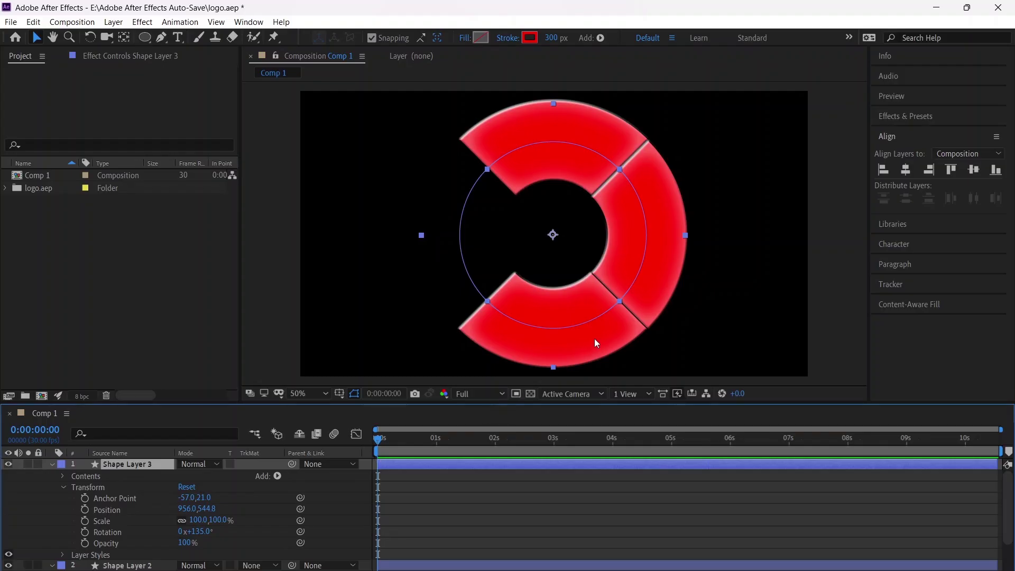
left_click(662, 244)
left_click(52, 464)
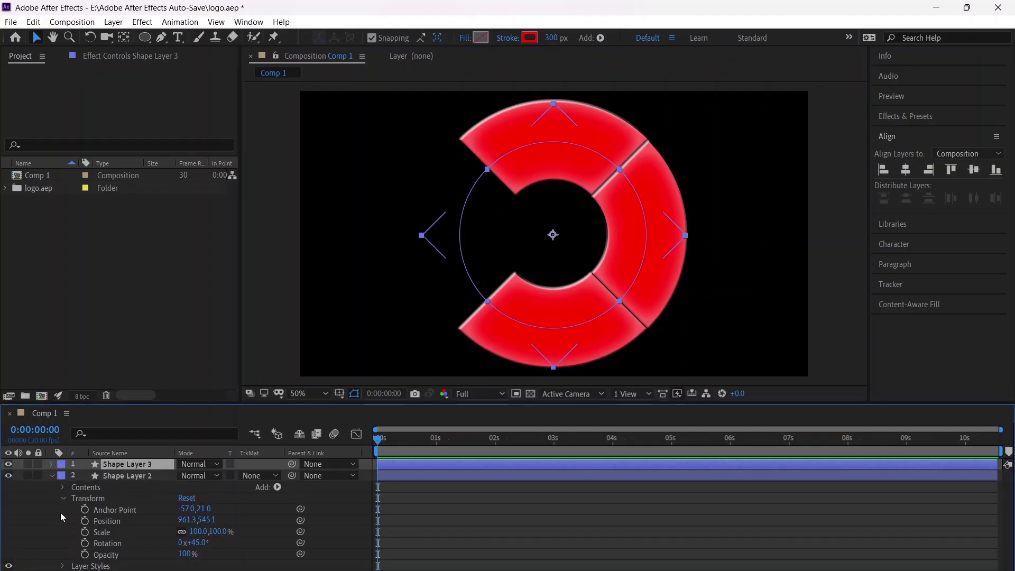
Collapse the properties of Shape Layer 2 and nudge its ring segment slightly
left_click(51, 475)
left_click(127, 475)
left_click_drag(664, 244, 658, 237)
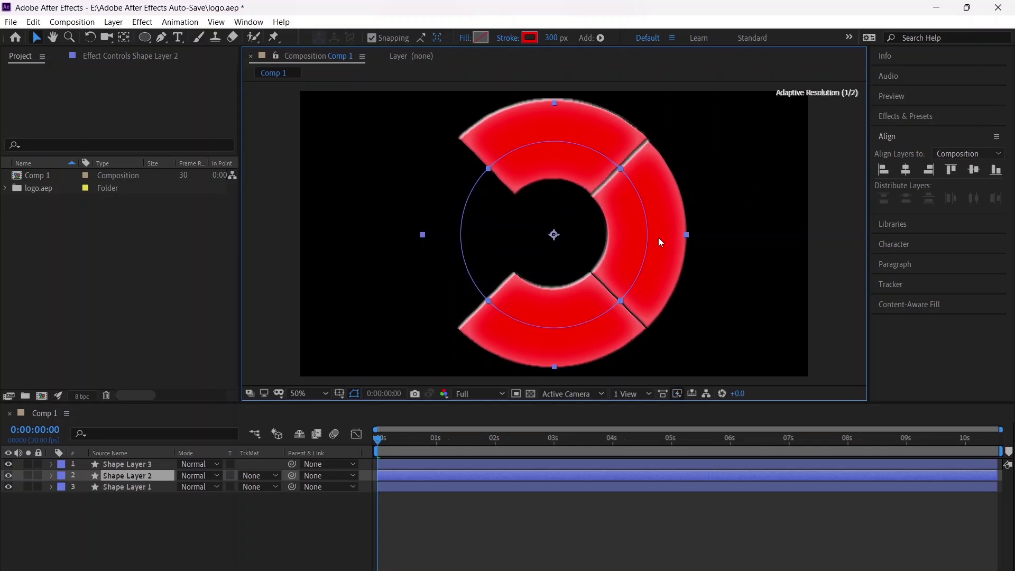
left_click(385, 211)
Duplicate Shape Layer 3, set the copy's rotation to 225° to close the ring, and collapse its properties
left_click(117, 463)
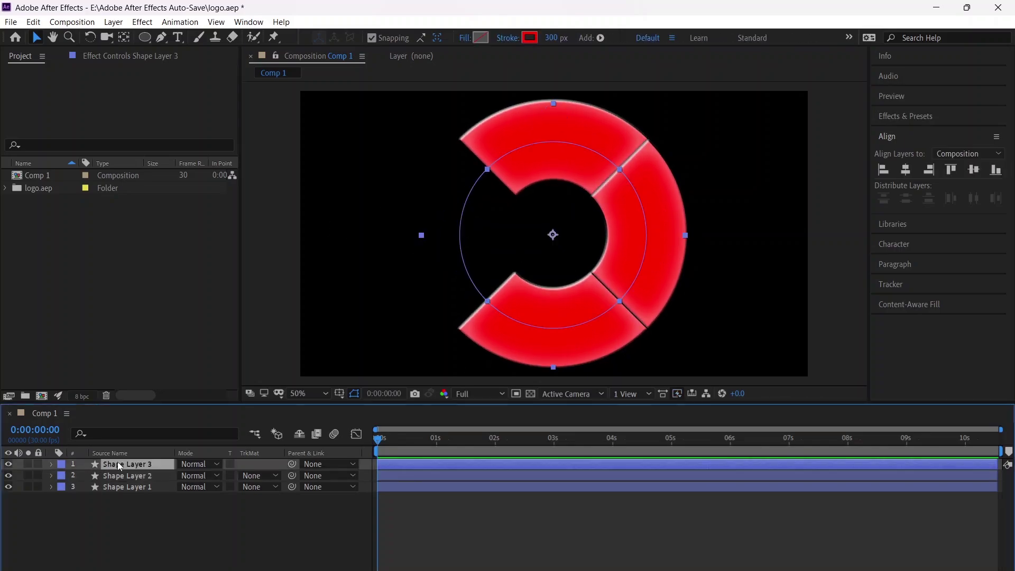
key("ctrl+d")
left_click(51, 464)
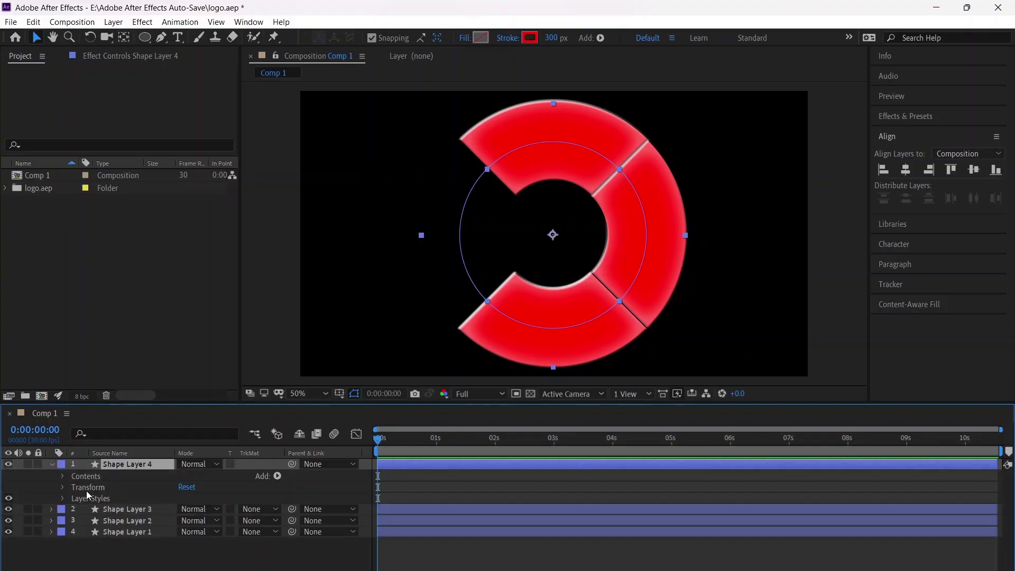
left_click(64, 487)
left_click(204, 531)
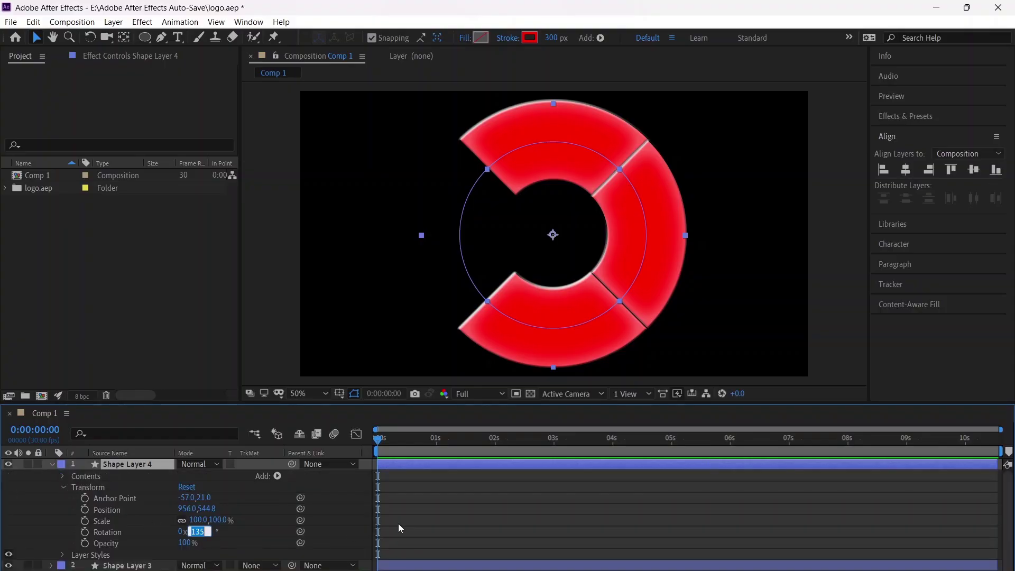
type("225")
key("Return")
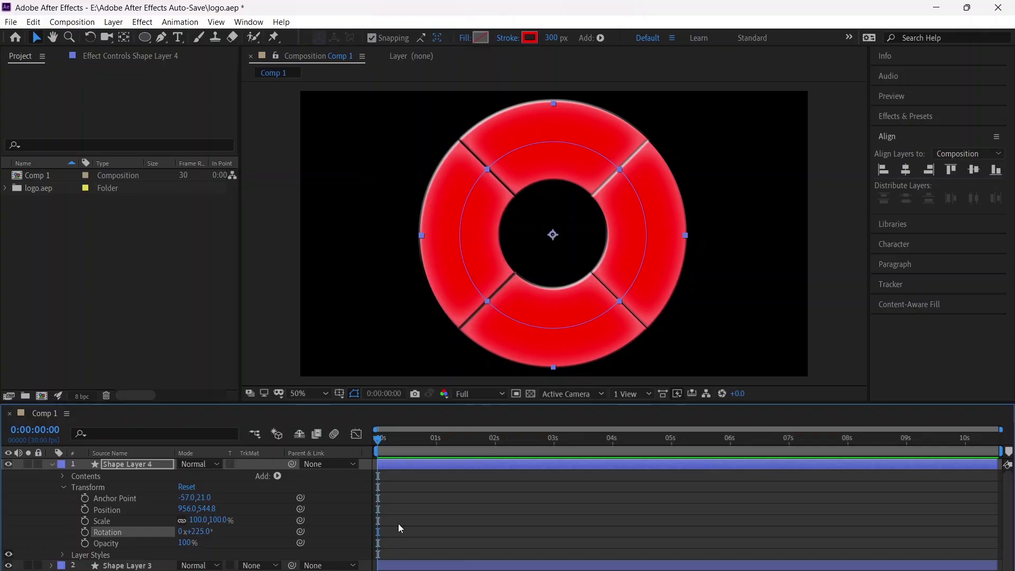
left_click(47, 463)
left_click(198, 543)
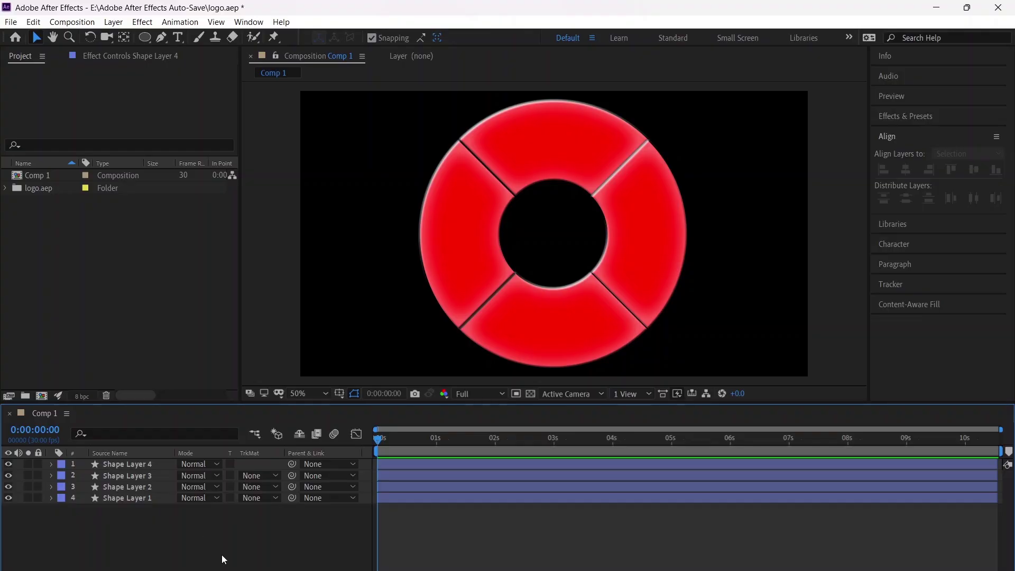
Apply the Color Correction Exposure effect to Shape Layer 1
left_click(127, 498)
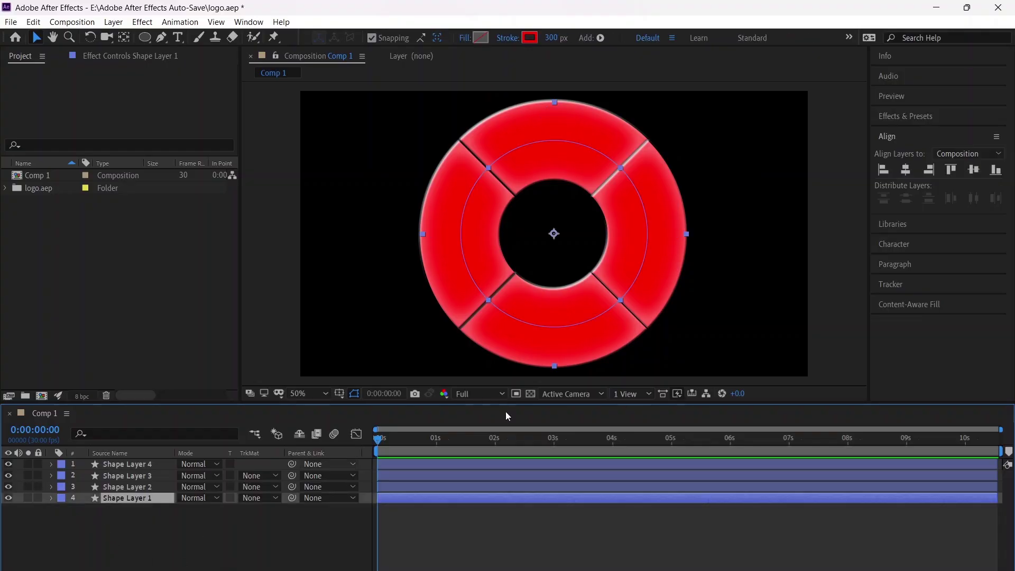
left_click(904, 116)
left_click(918, 130)
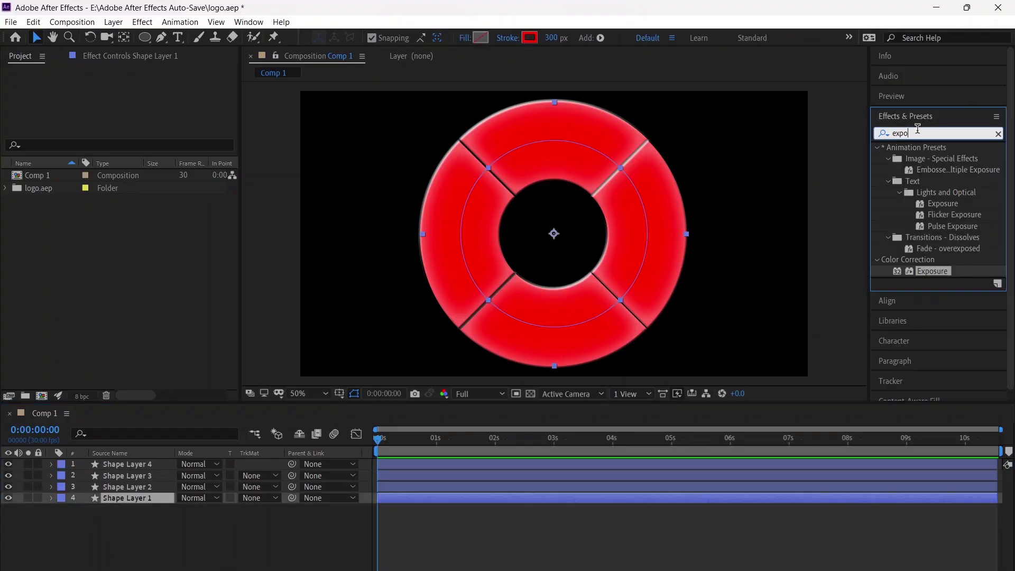
left_click_drag(932, 270, 128, 500)
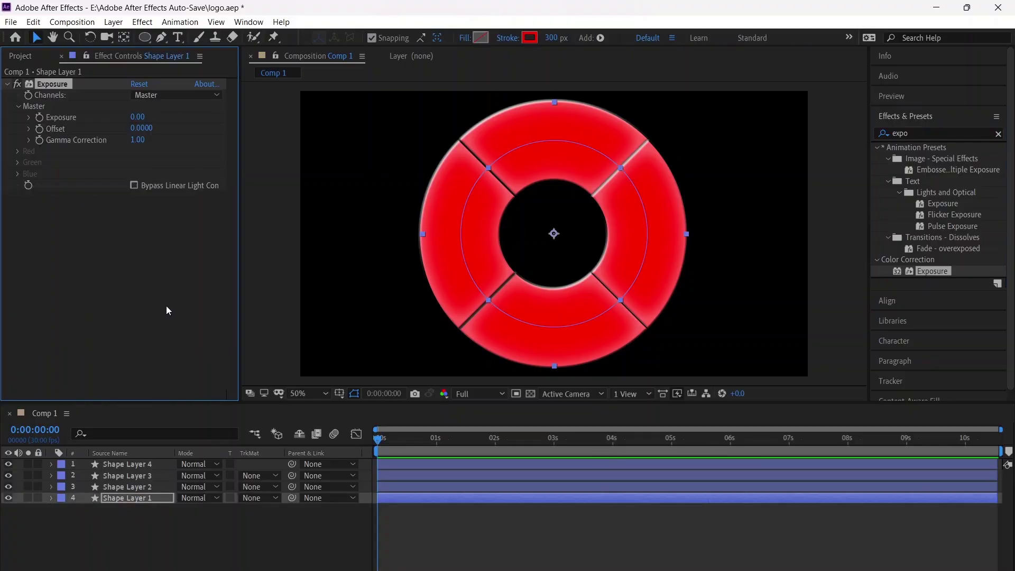
Add the Stylize Glow effect to Shape Layer 1 and set its Glow Radius to 9
left_click(936, 134)
type("glow")
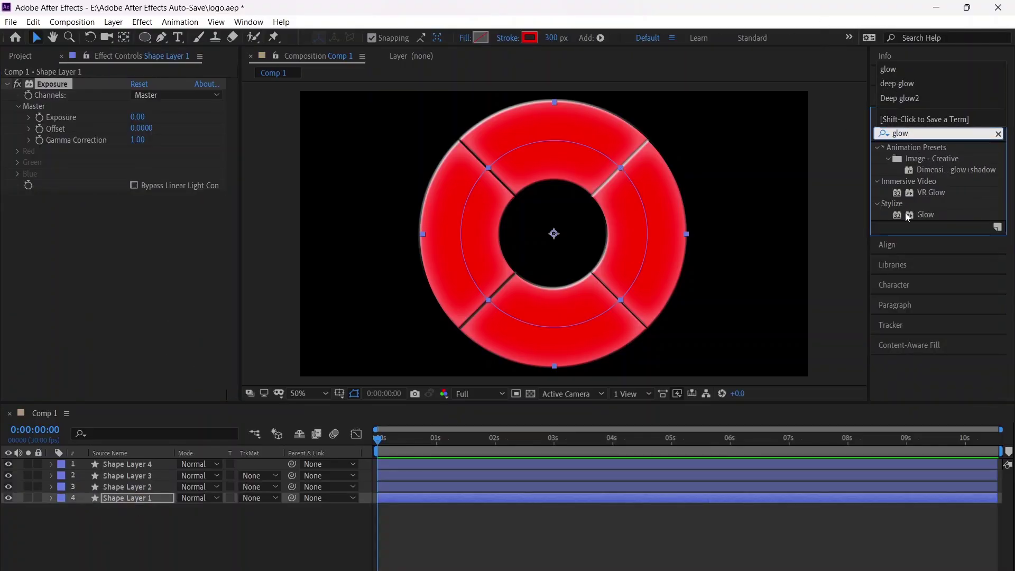
left_click_drag(907, 217, 112, 501)
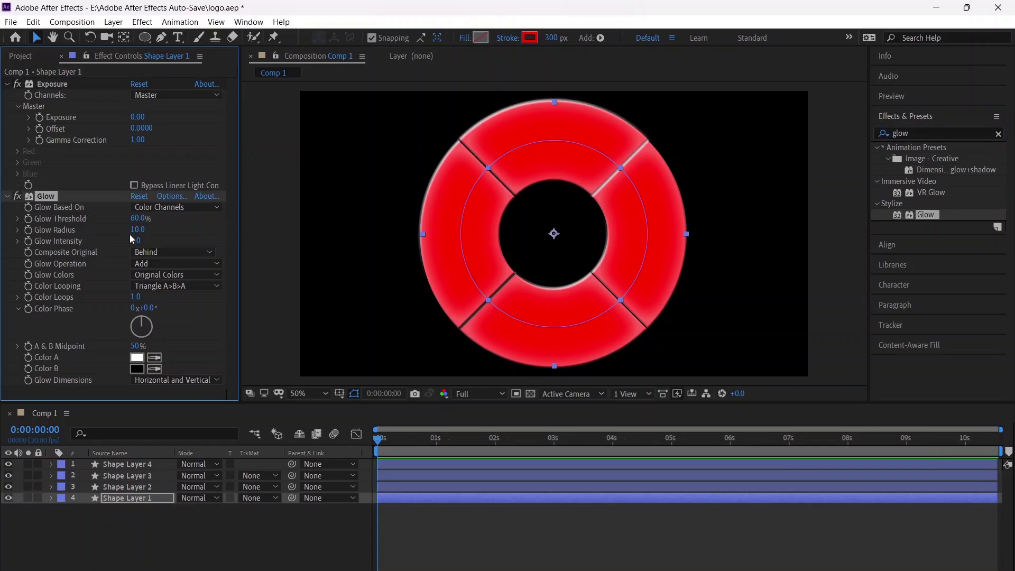
mouse_move(137, 229)
left_mouse_down()
mouse_move(159, 232)
mouse_move(123, 231)
mouse_move(139, 230)
mouse_move(139, 241)
mouse_move(130, 234)
left_mouse_up()
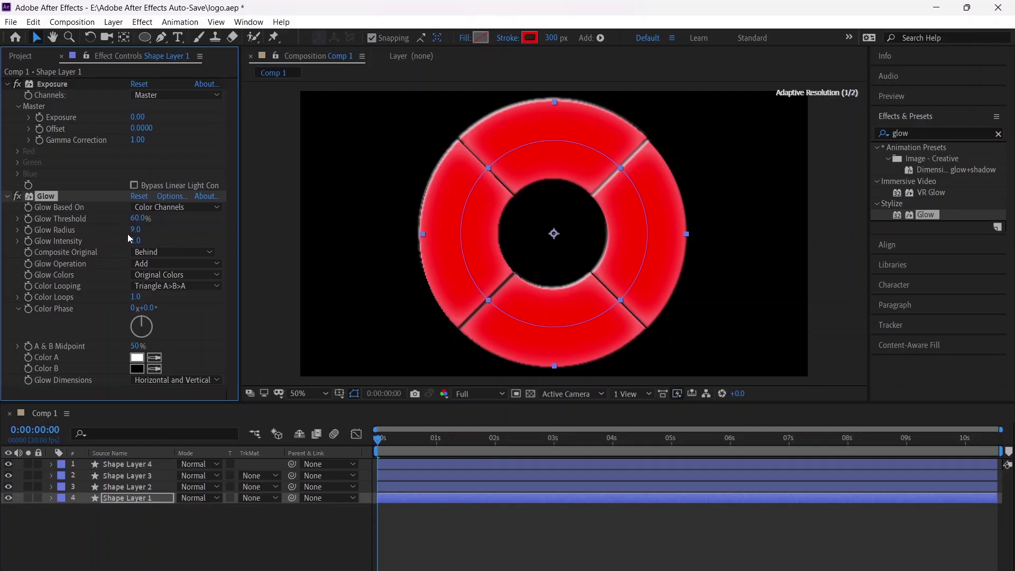
Set starting keyframes for Exposure and Scale on Shape Layer 1 at 0 seconds and reveal its animated properties
left_click(30, 110)
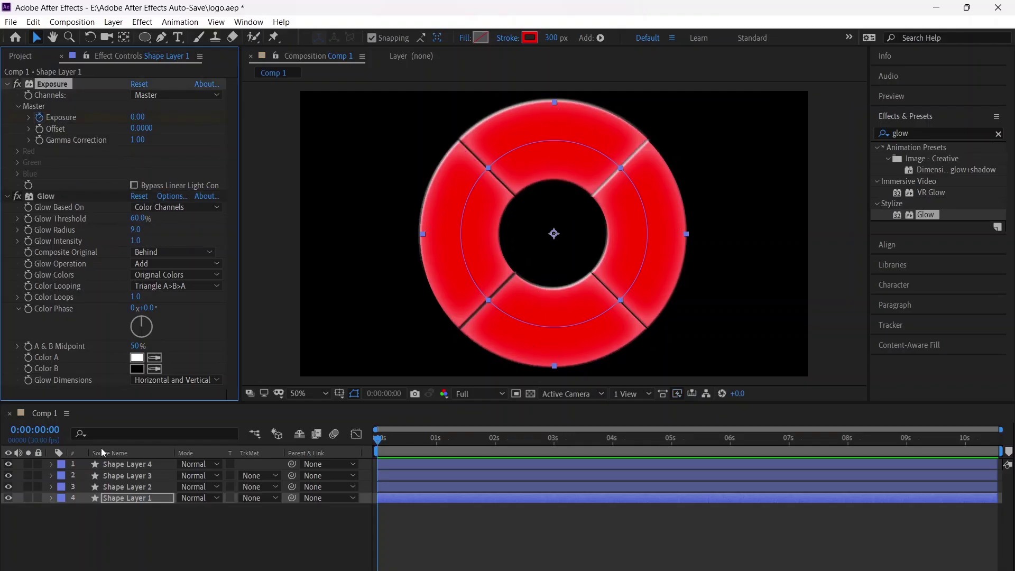
left_click(116, 498)
key("s")
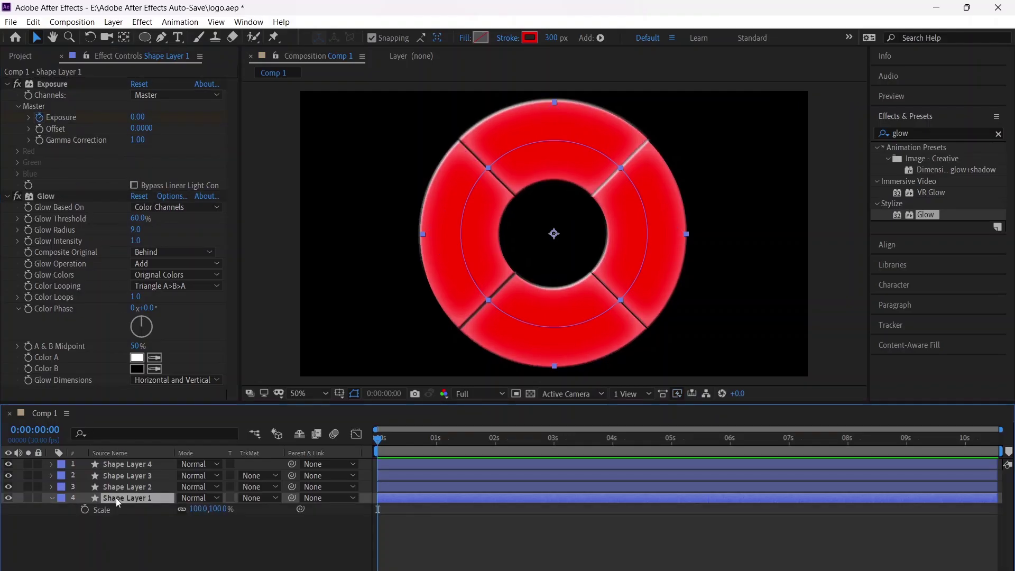
left_click(85, 510)
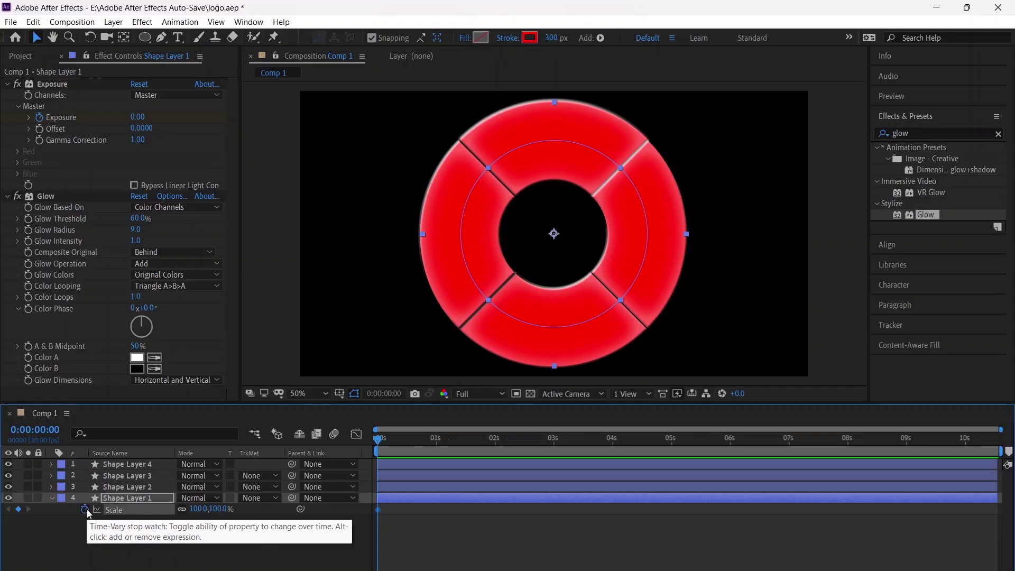
key("u")
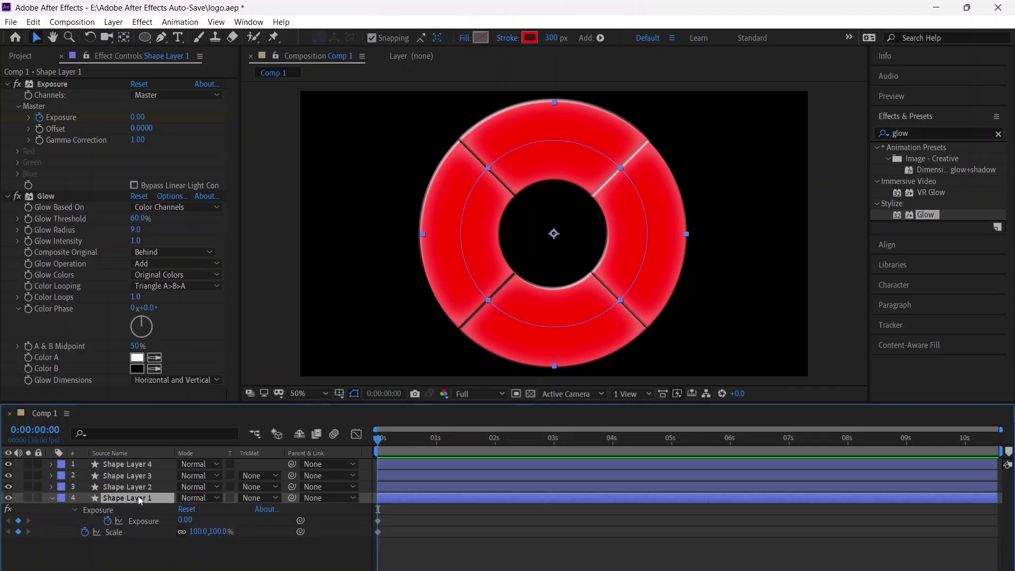
At 1 second, keyframe Shape Layer 1 with an Exposure of 3 and a Scale of 110%
left_click_drag(379, 442, 436, 449)
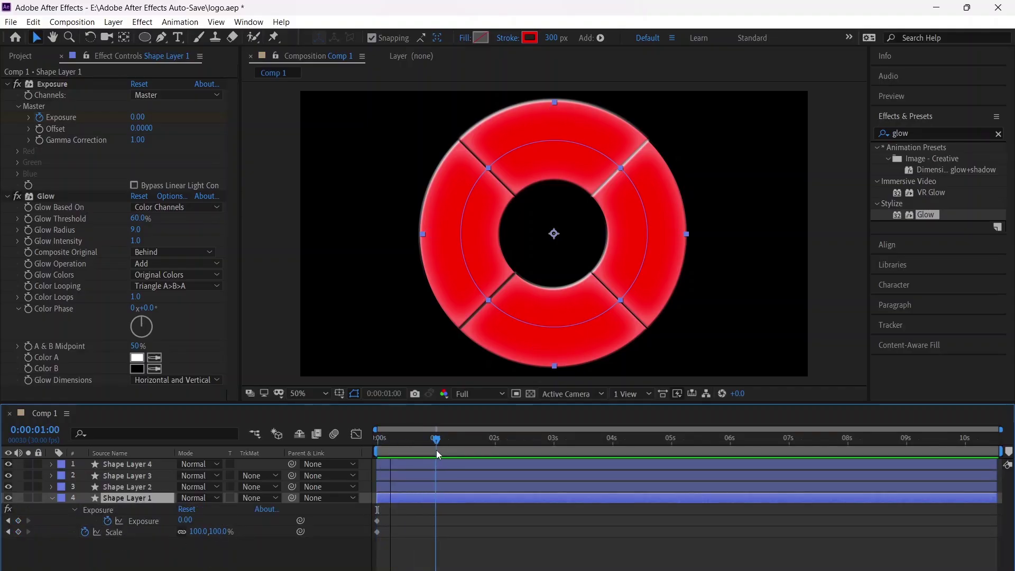
left_click(184, 520)
type("3")
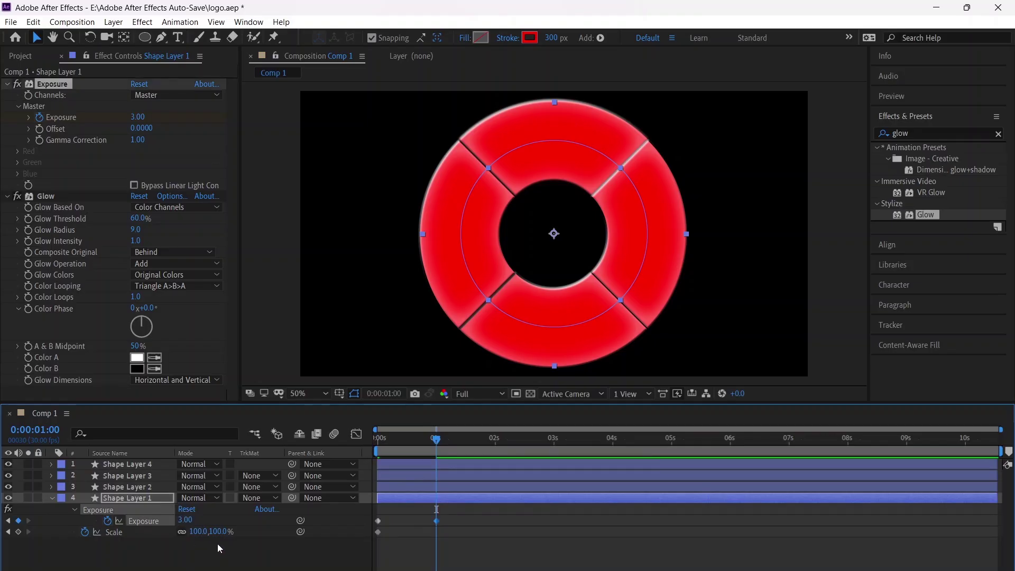
key("Tab")
type("110")
key("Return")
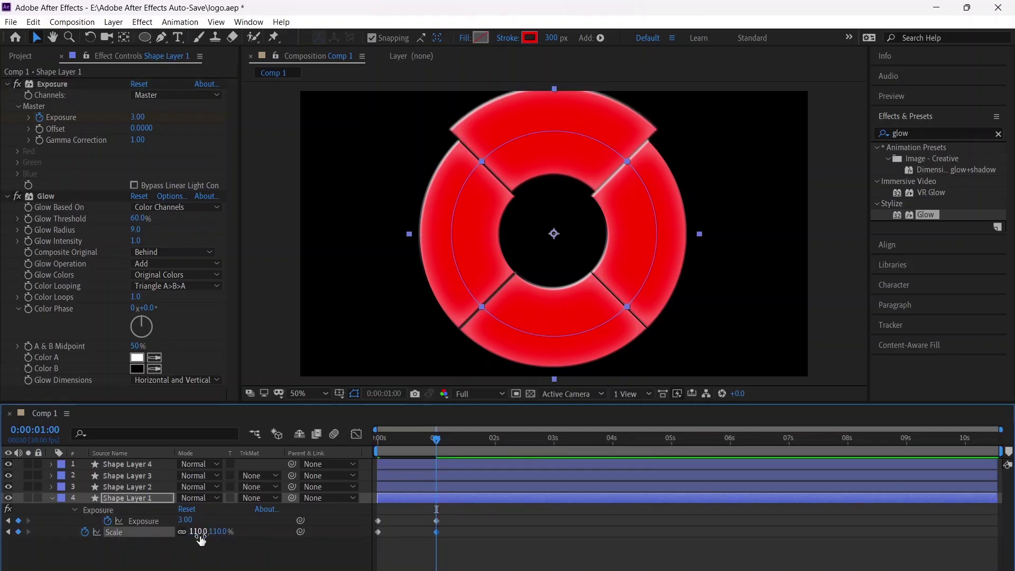
left_click_drag(436, 443, 436, 500)
Set the Glow's Color A to a dark red of about D00000 and its Glow Radius to 81
left_click_drag(136, 230, 169, 238)
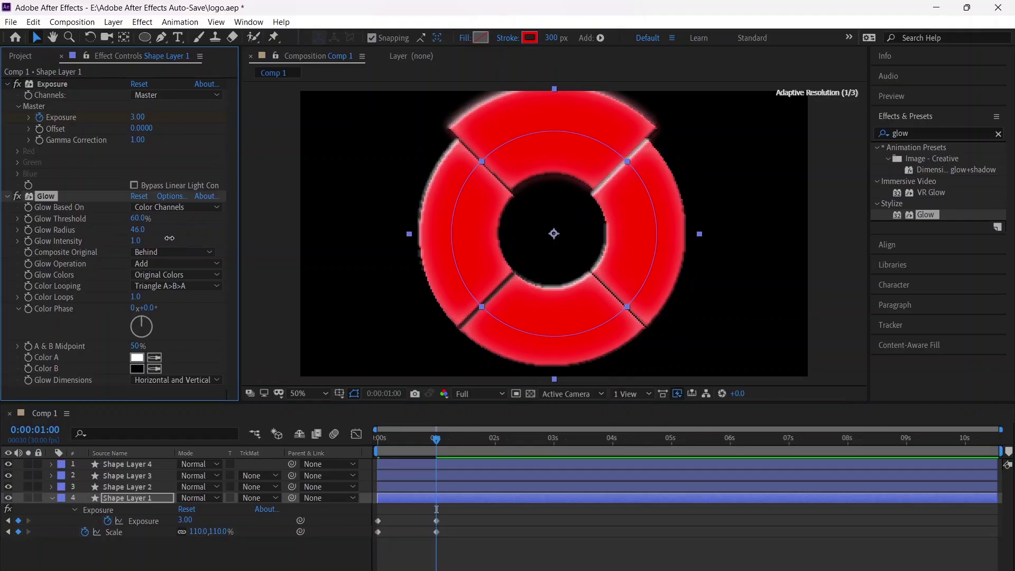
left_click(137, 357)
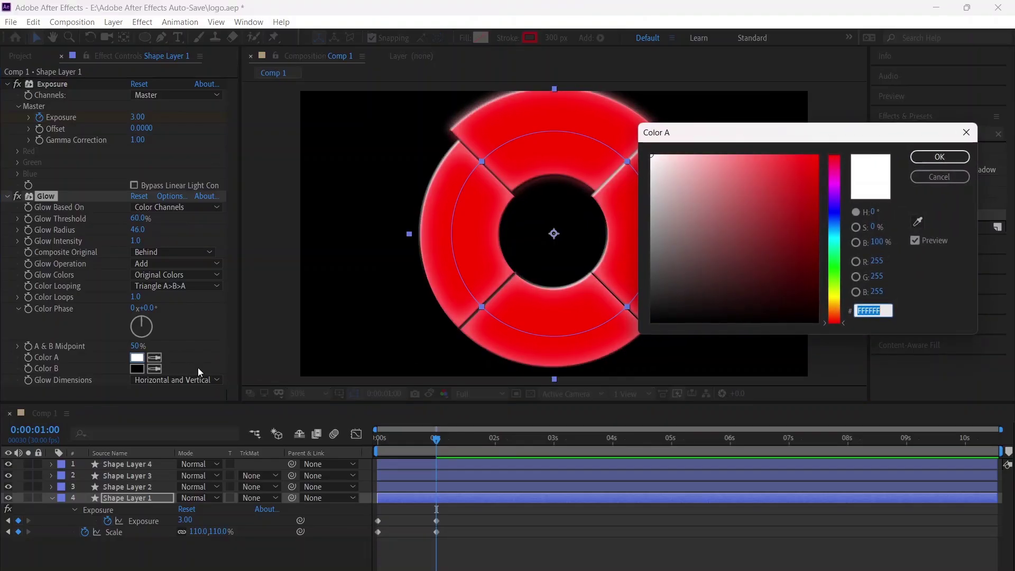
key("Escape")
left_click(154, 357)
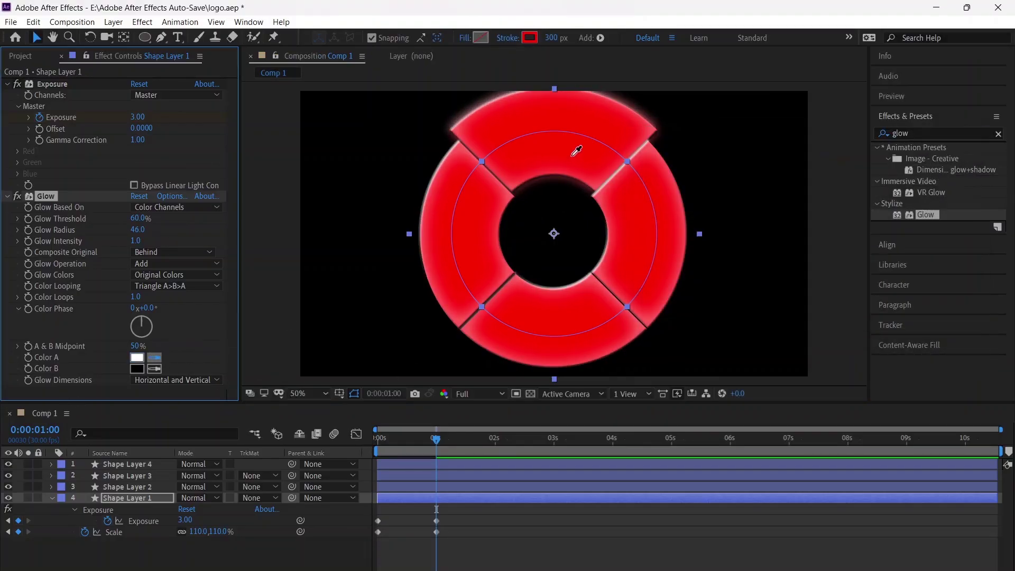
left_click(576, 151)
left_click(137, 357)
mouse_move(761, 181)
left_mouse_down()
mouse_move(793, 170)
mouse_move(823, 191)
mouse_move(811, 158)
mouse_move(790, 209)
mouse_move(822, 184)
left_mouse_up()
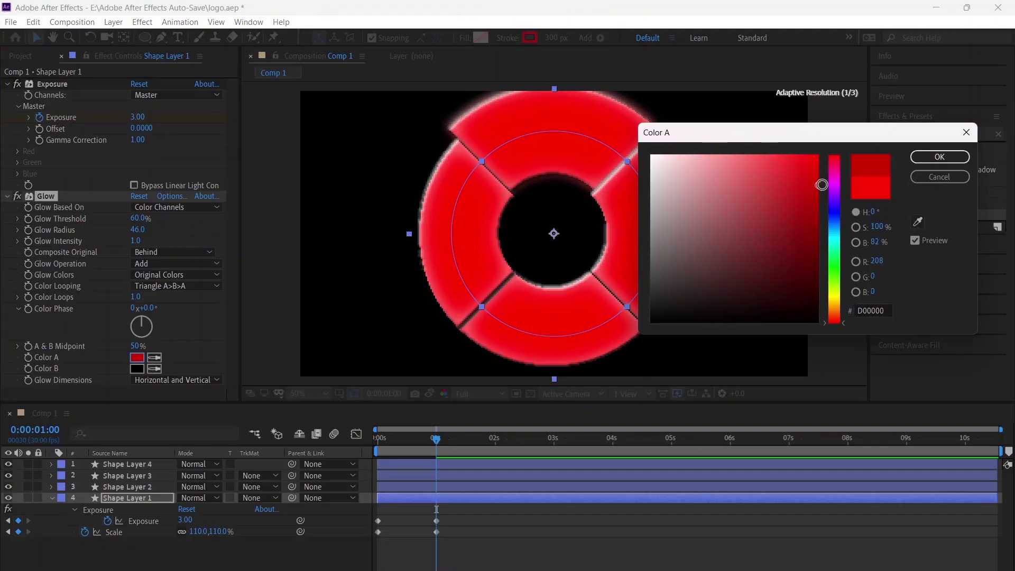
left_click(939, 157)
left_click_drag(136, 229, 161, 229)
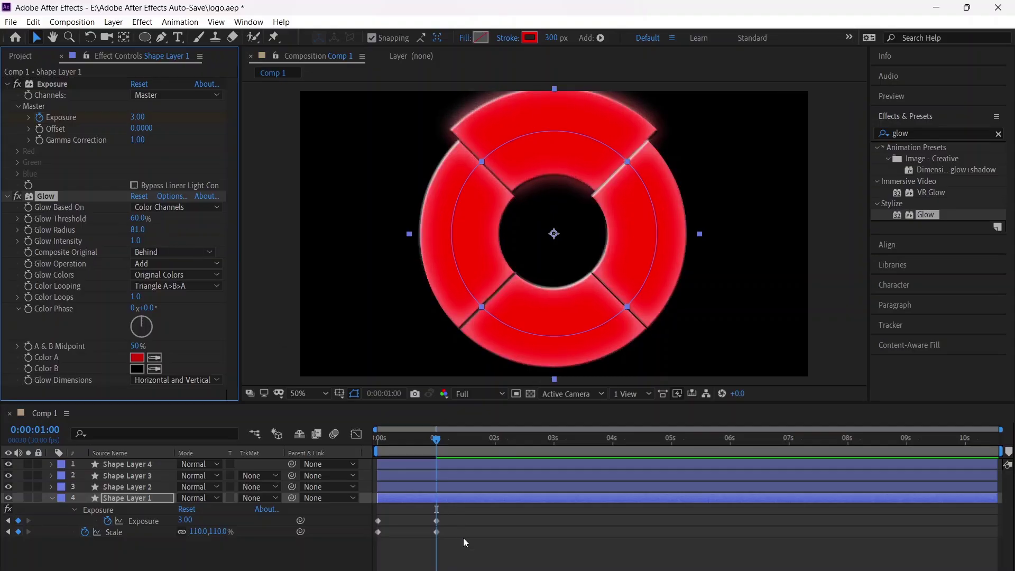
Copy Shape Layer 1's 1-second Exposure and Scale keyframes to 0:00:01:18 and its starting keyframes to 0:00:02:05
left_click_drag(448, 559, 410, 504)
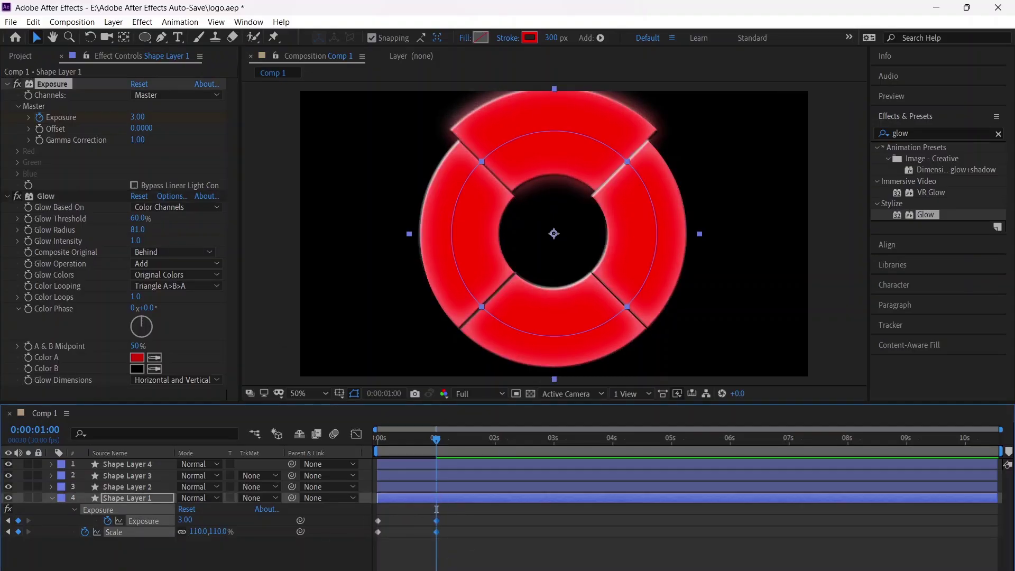
left_click(193, 519)
left_click_drag(438, 445, 470, 446)
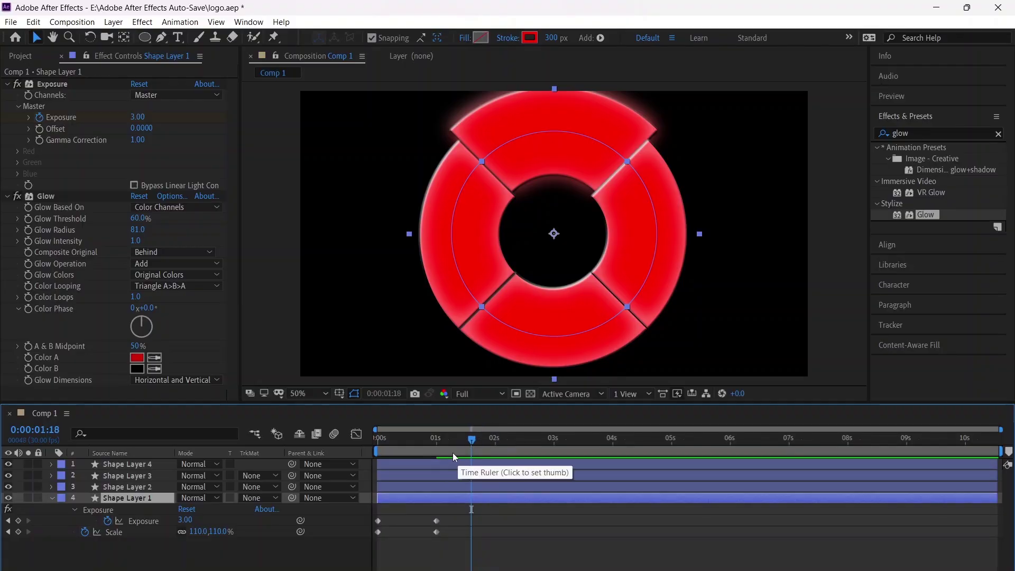
key("ctrl+v")
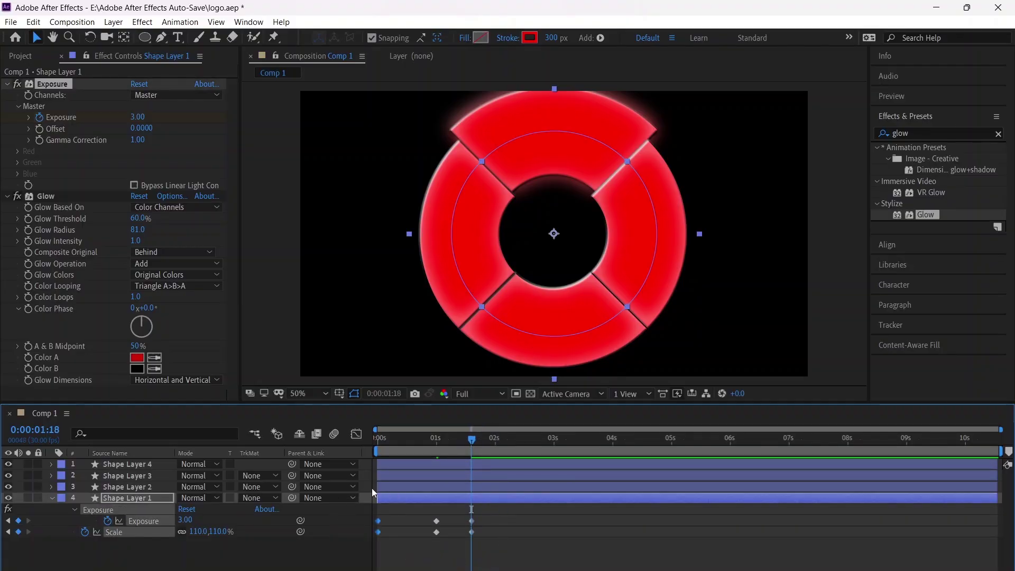
left_click_drag(475, 439, 505, 440)
key("ctrl+v")
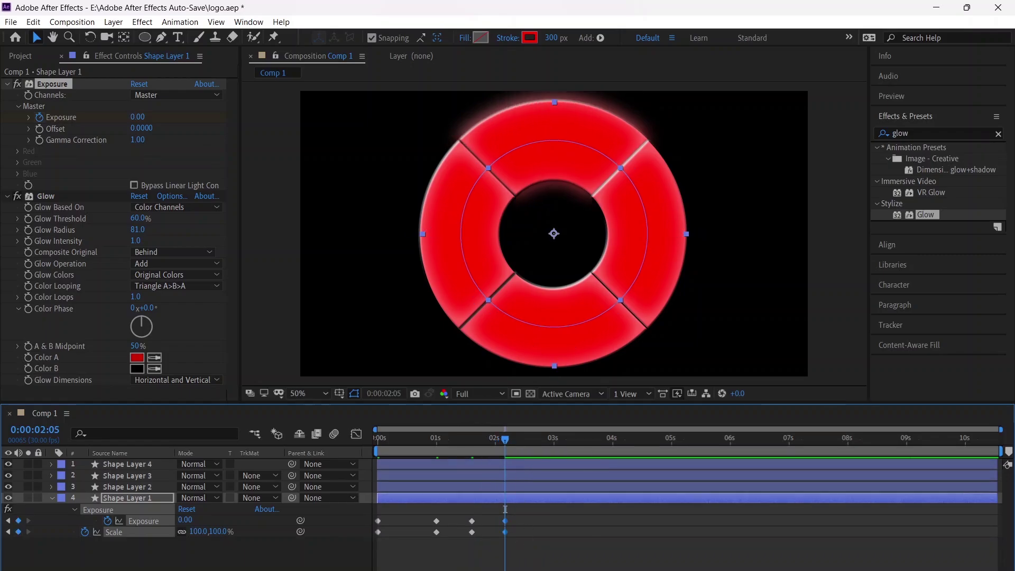
Apply Easy Ease to all Exposure and Scale keyframes of Shape Layer 1 and copy them
left_click_drag(526, 555, 345, 502)
key("F9")
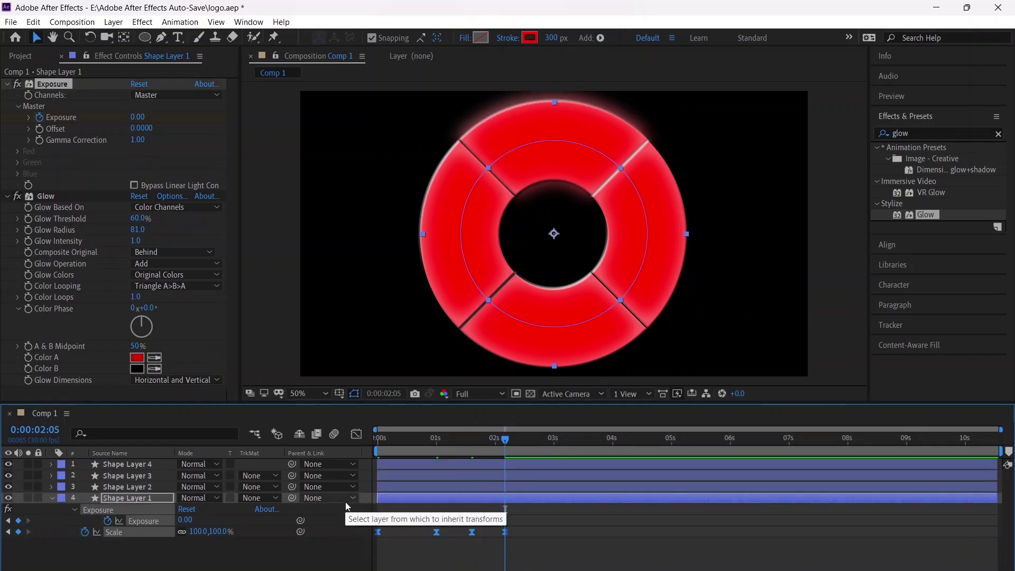
left_click_drag(538, 535, 332, 511)
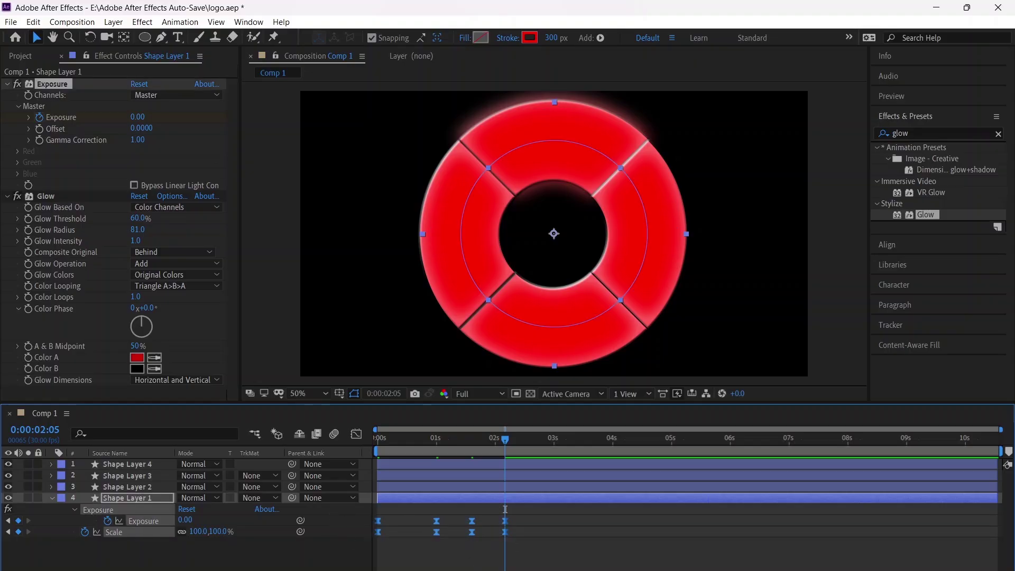
left_click(134, 499)
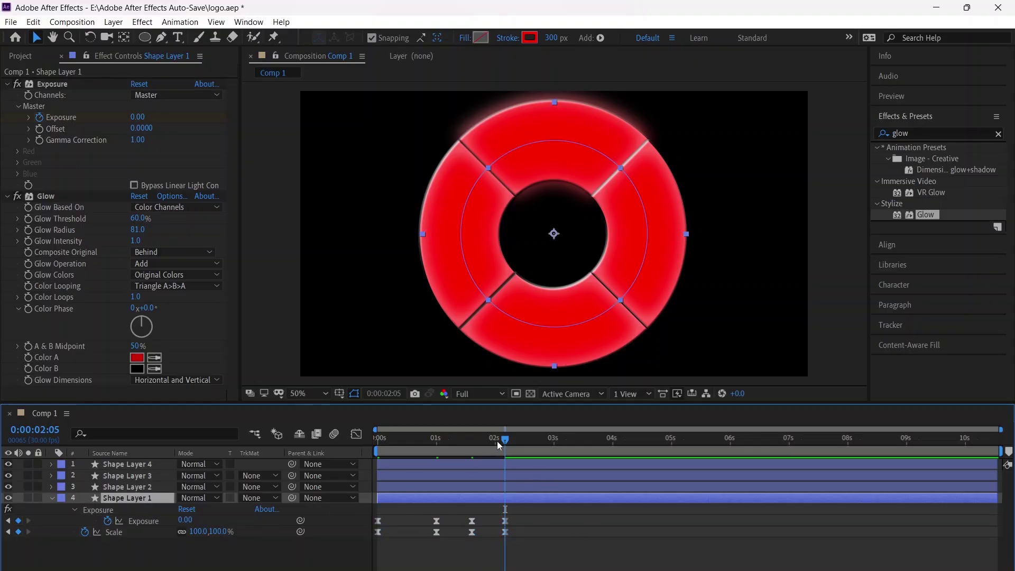
Paste the copied Exposure and Scale keyframes onto Shape Layer 2, starting at 0:00:01:18
left_click_drag(497, 440, 467, 460)
left_click(494, 489)
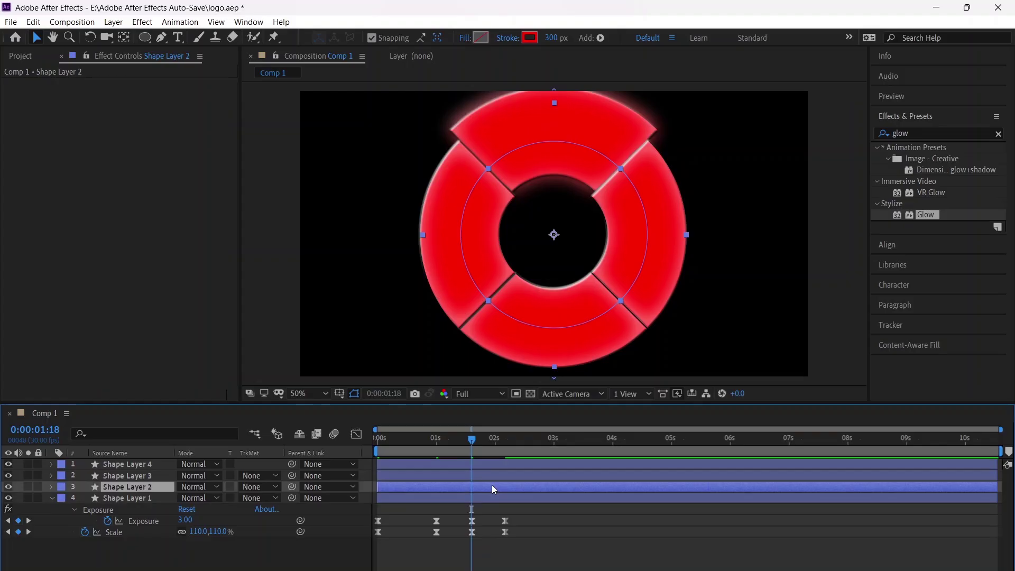
key("ctrl+alt+shift+e")
key("ctrl+v")
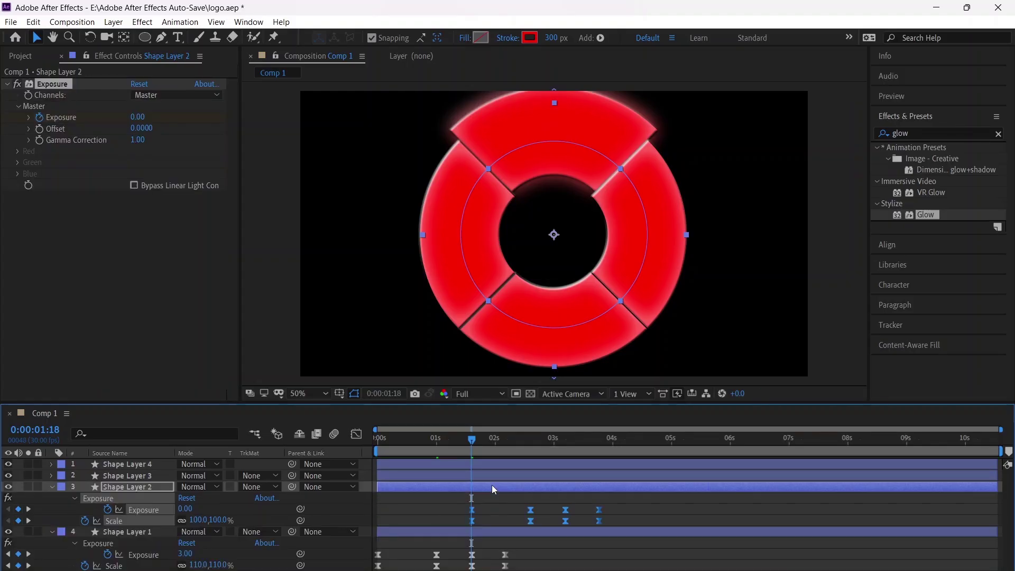
Paste the copied Exposure and Scale keyframes onto Shape Layer 3, starting at 0:00:03:06
left_click_drag(496, 439, 565, 459)
left_click(479, 499)
left_click(395, 474)
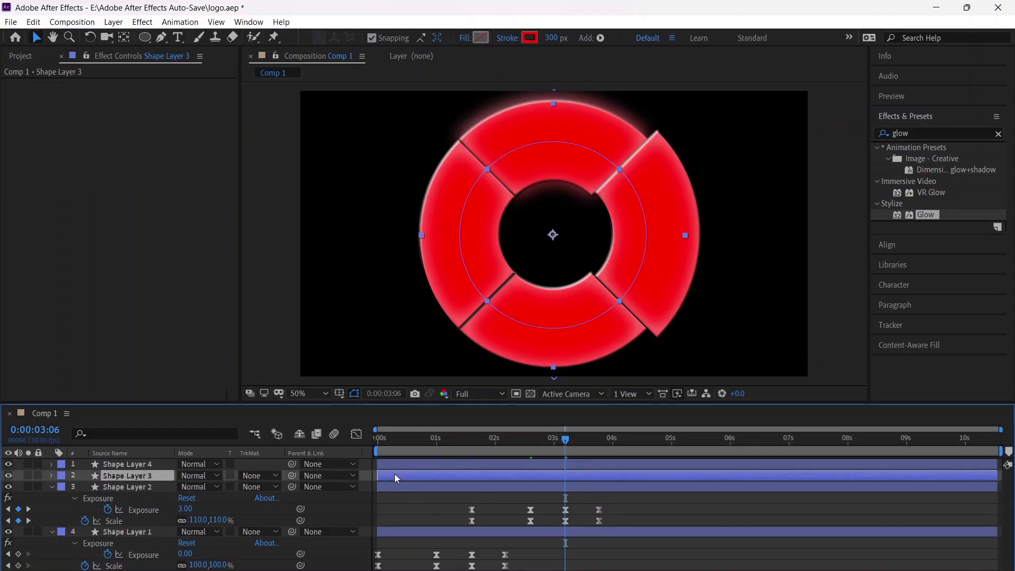
key("ctrl+v")
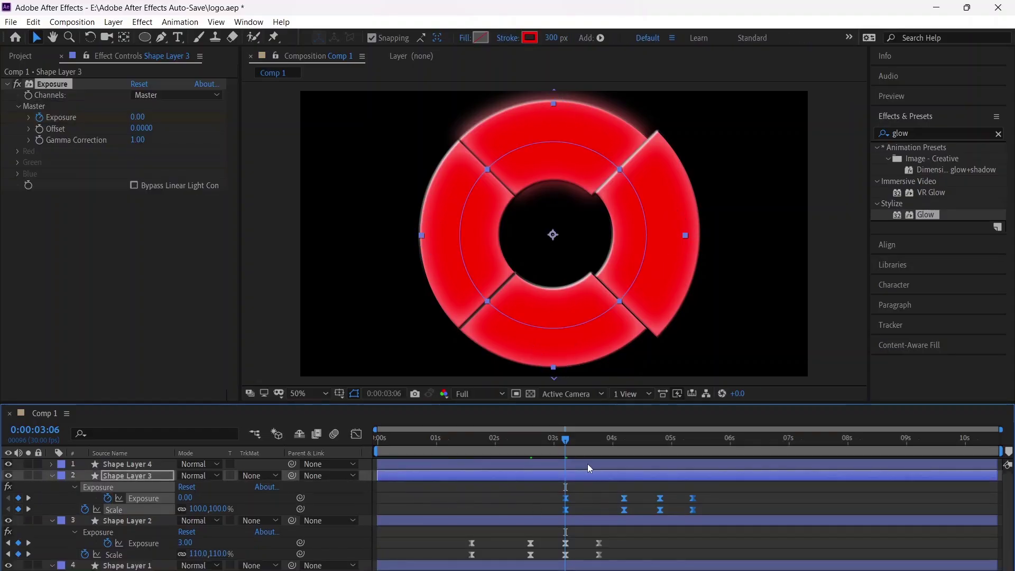
Paste the copied Exposure and Scale keyframes onto Shape Layer 4, starting at 0:00:04:24
left_click_drag(581, 439, 662, 445)
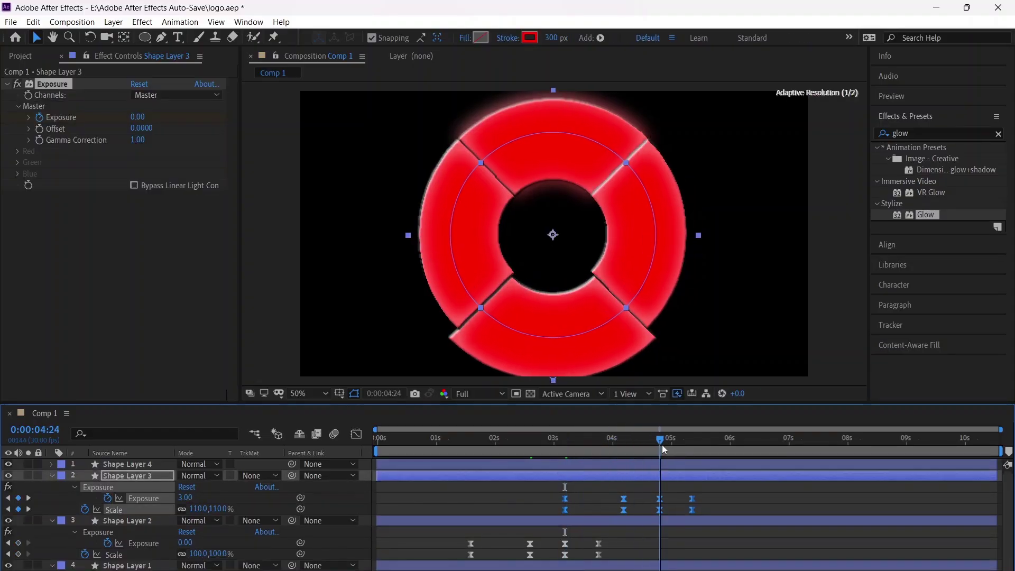
left_click(646, 462)
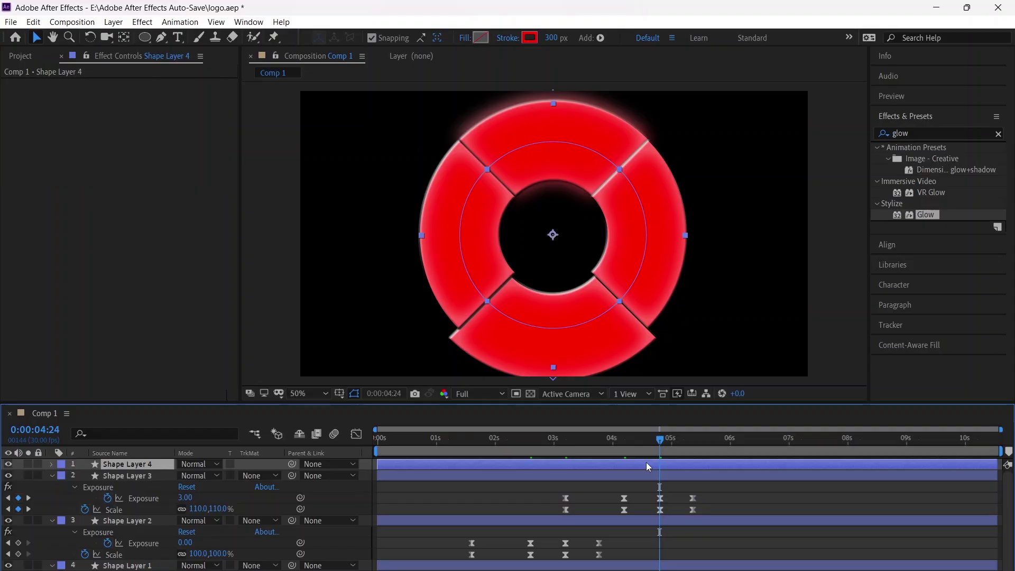
key("ctrl+v")
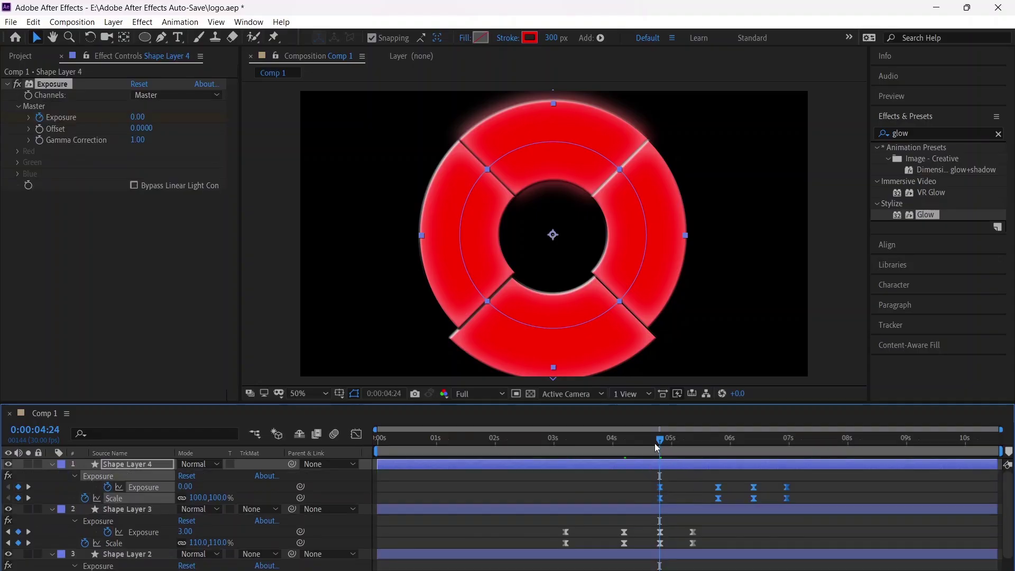
Preview the ring animation and collapse the properties of all four shape layers
key("space")
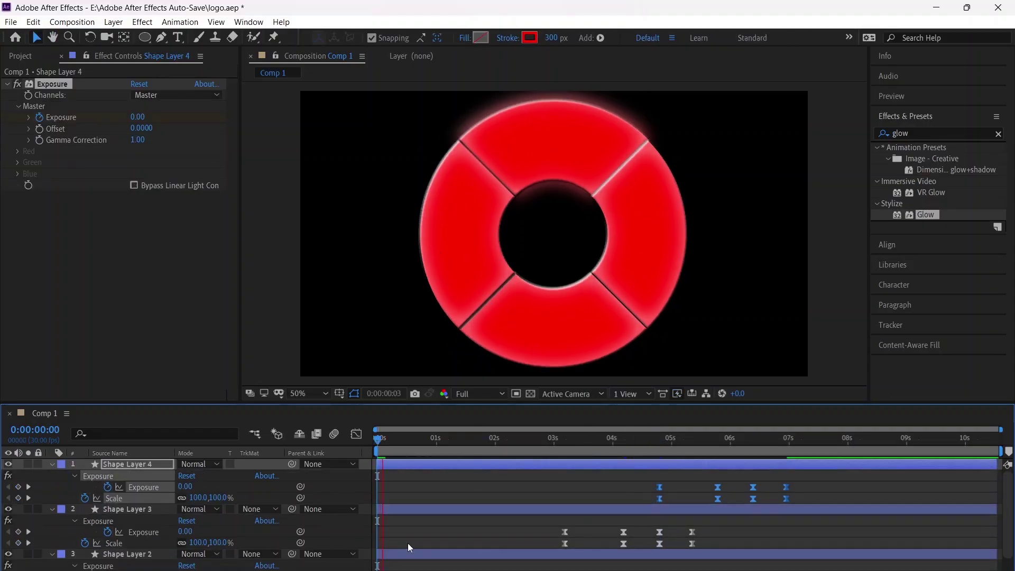
left_click(51, 509)
left_click(52, 464)
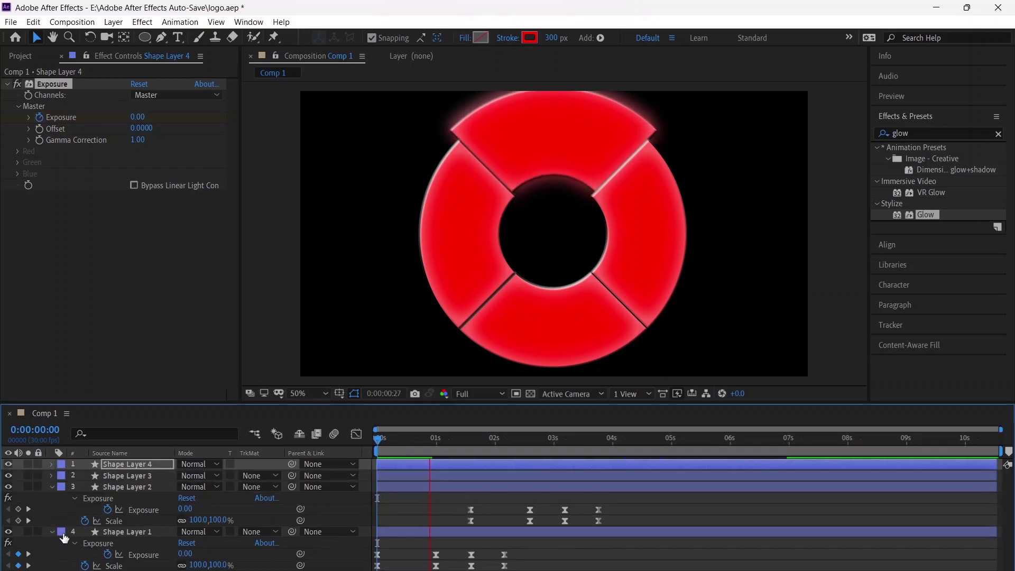
left_click(51, 531)
left_click(51, 486)
left_click(135, 564)
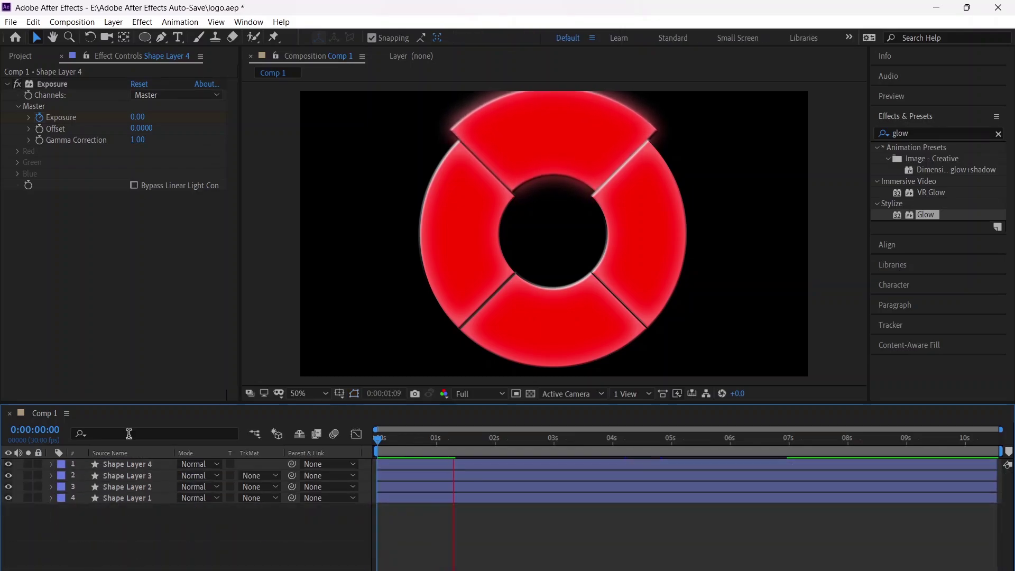
left_click(78, 335)
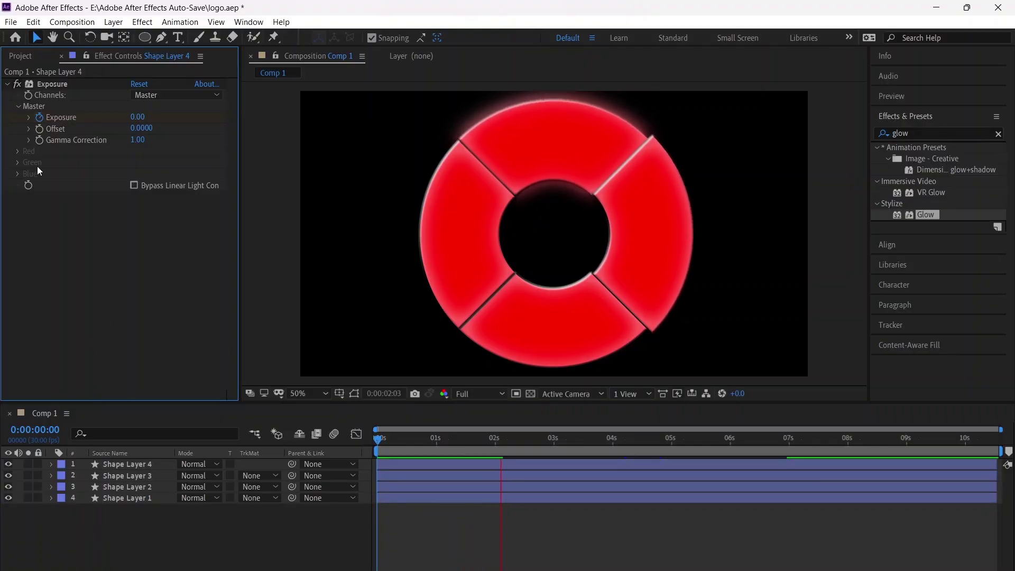
Try adding the whole logo.aep folder to the composition and delete that folder from the project
left_click(20, 56)
left_click(27, 188)
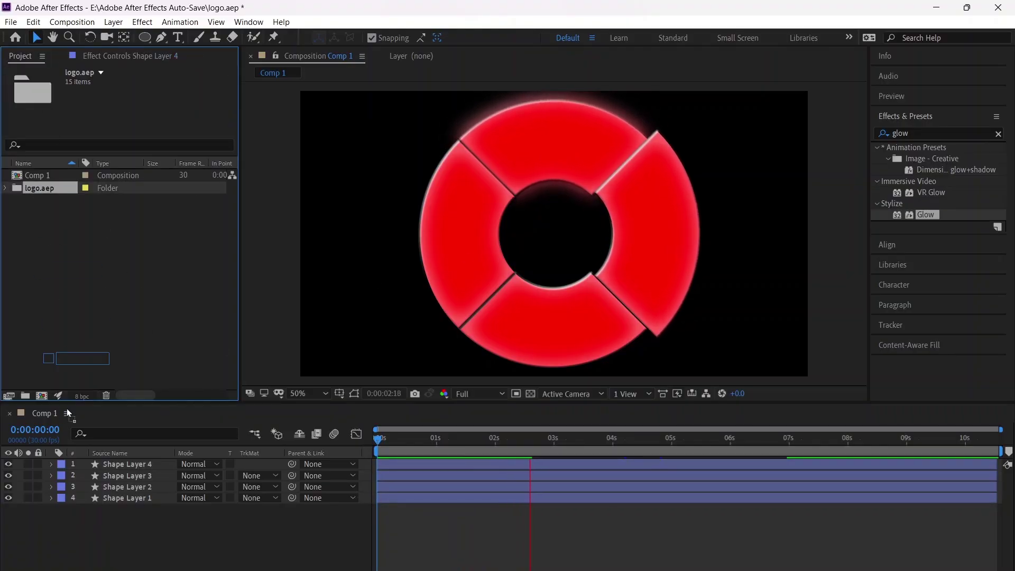
left_click(115, 540)
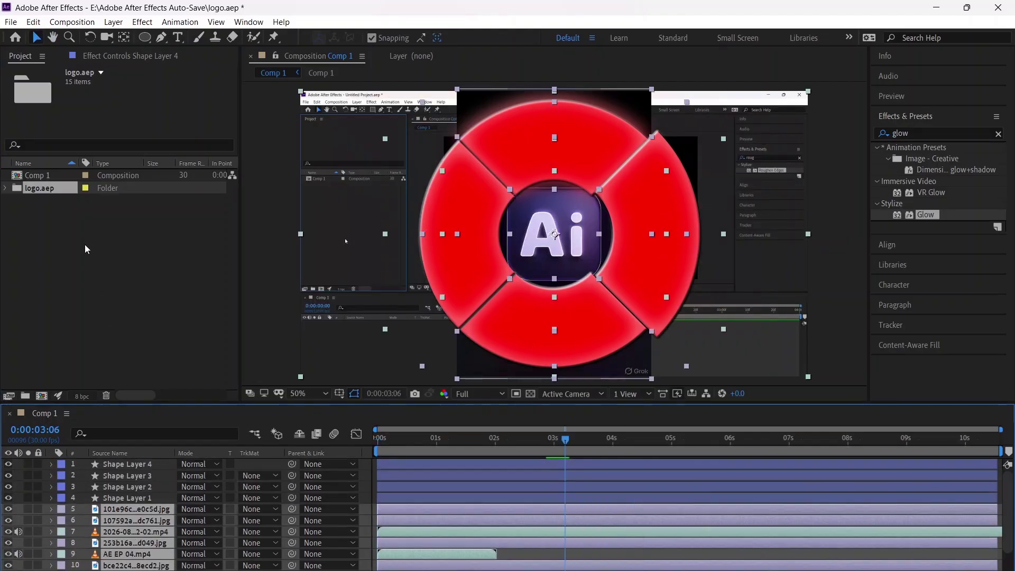
left_click(53, 190)
key("Delete")
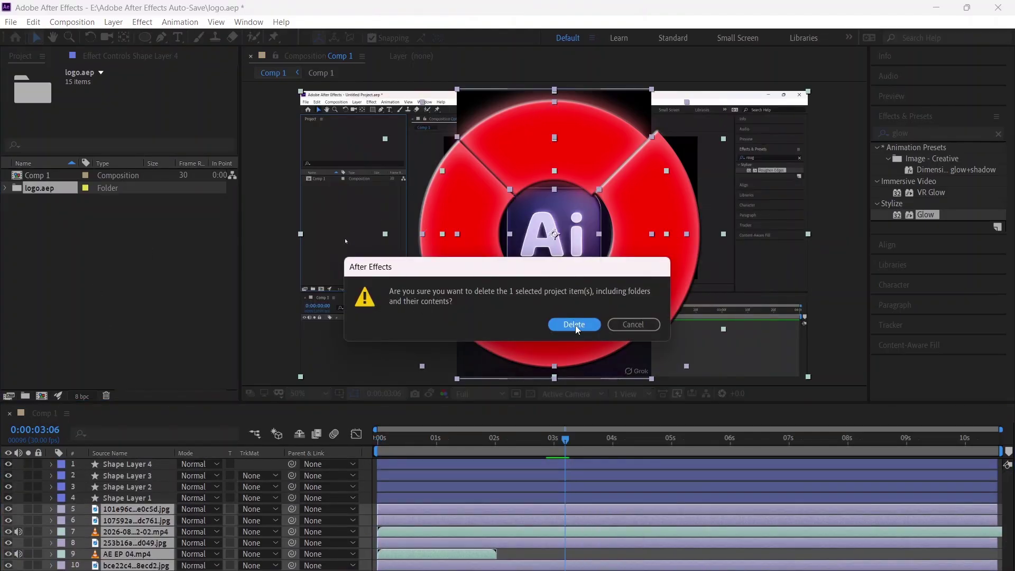
left_click(574, 324)
Import logo.aep into the project again
double_click(112, 275)
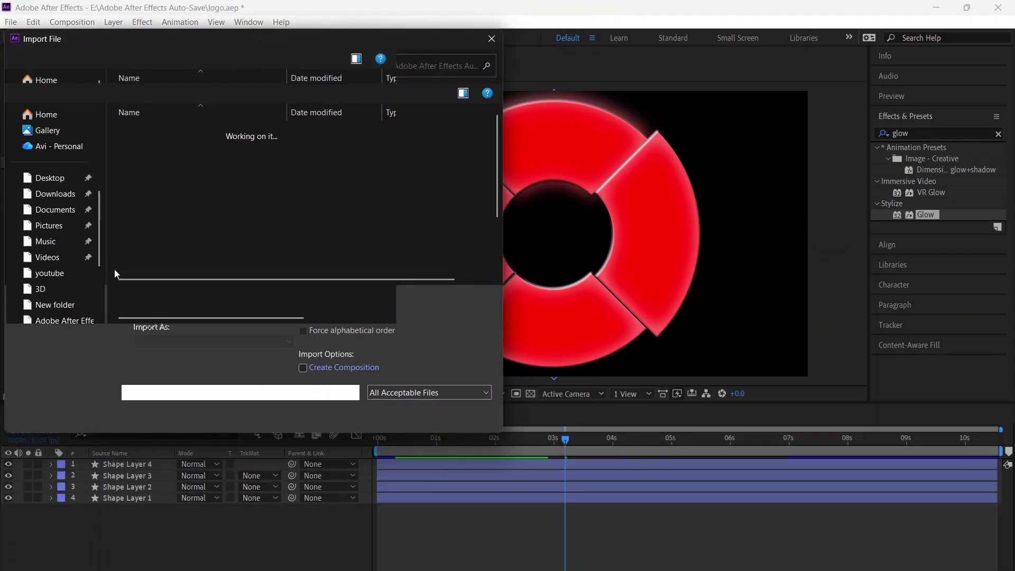
left_click(166, 239)
double_click(167, 239)
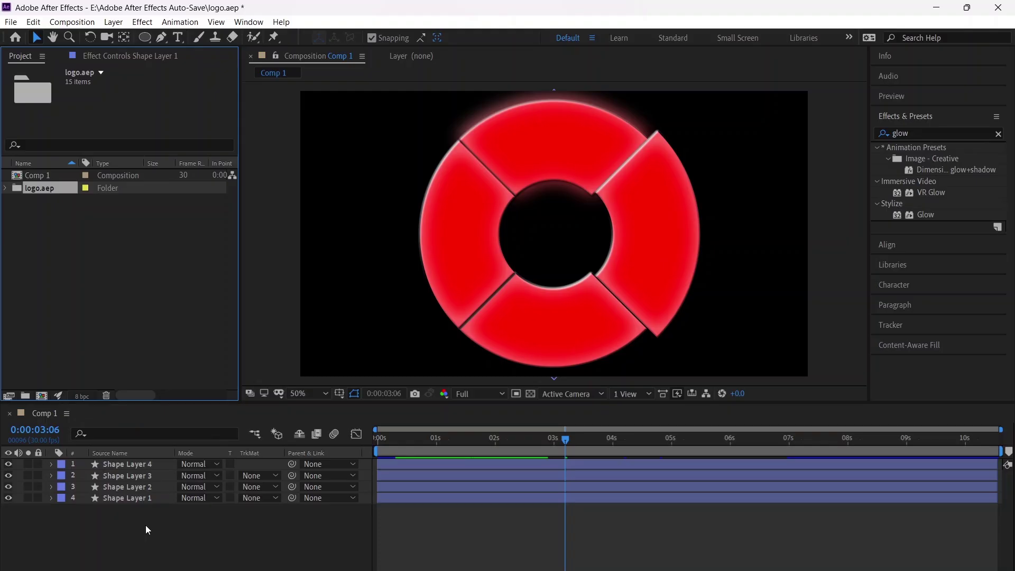
Add the four JPG images from the logo.aep folder to the composition below the shape layers
double_click(31, 189)
left_click(43, 201)
left_click(55, 213, "shift")
left_click(52, 261, "ctrl")
left_click(59, 238, "ctrl")
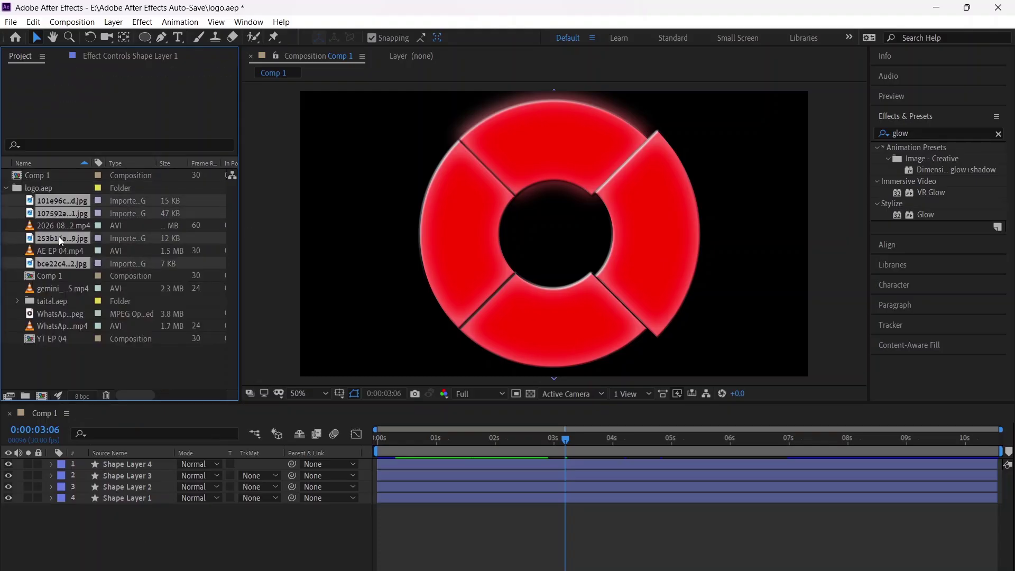
left_click_drag(71, 207, 87, 457)
left_click_drag(58, 265, 74, 387)
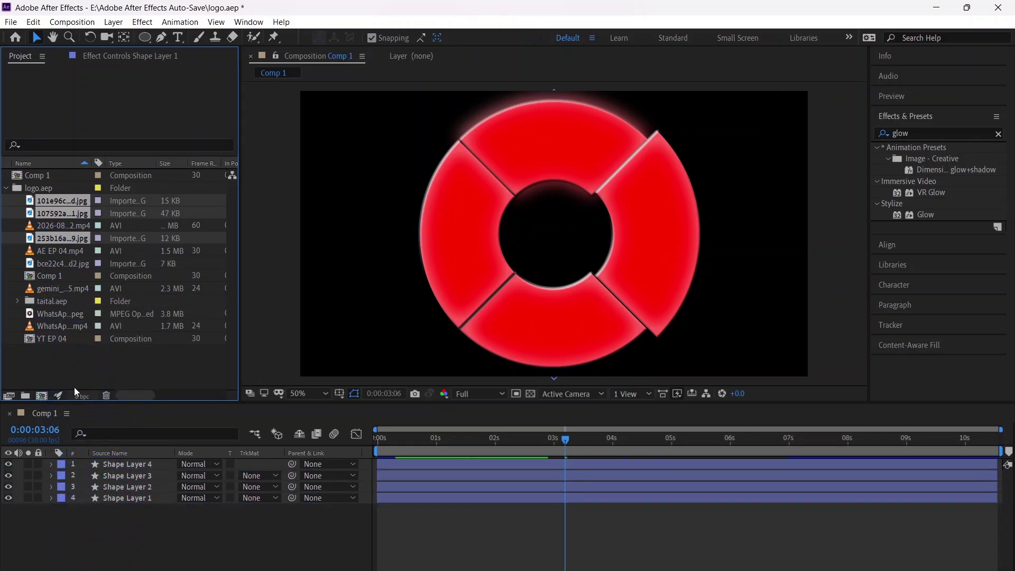
left_click(51, 263, "ctrl")
left_click_drag(70, 235, 123, 550)
Move the Instagram image to the left side of the frame and its layer to the top of the layer stack
left_click(125, 520)
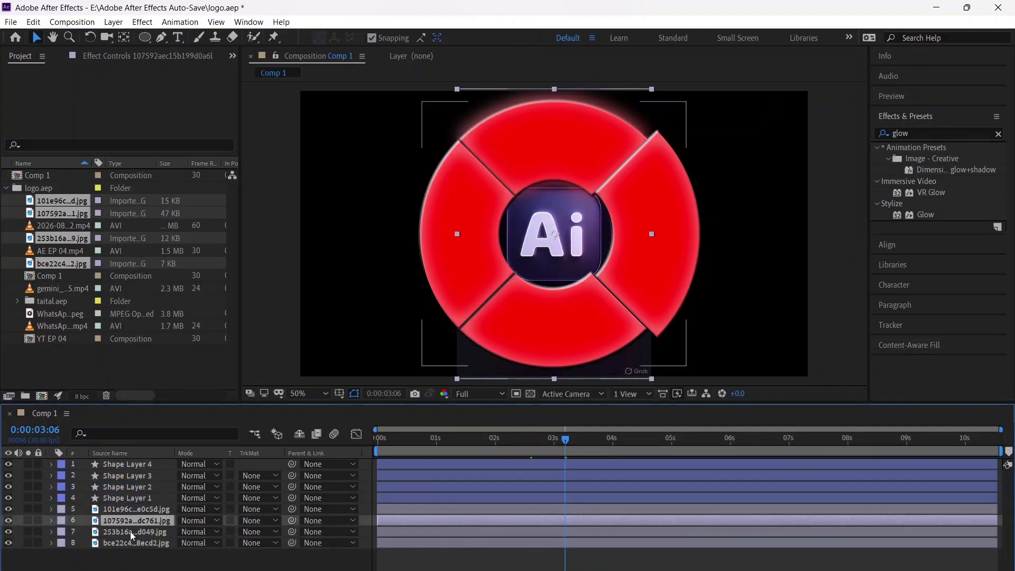
left_click_drag(554, 233, 386, 239)
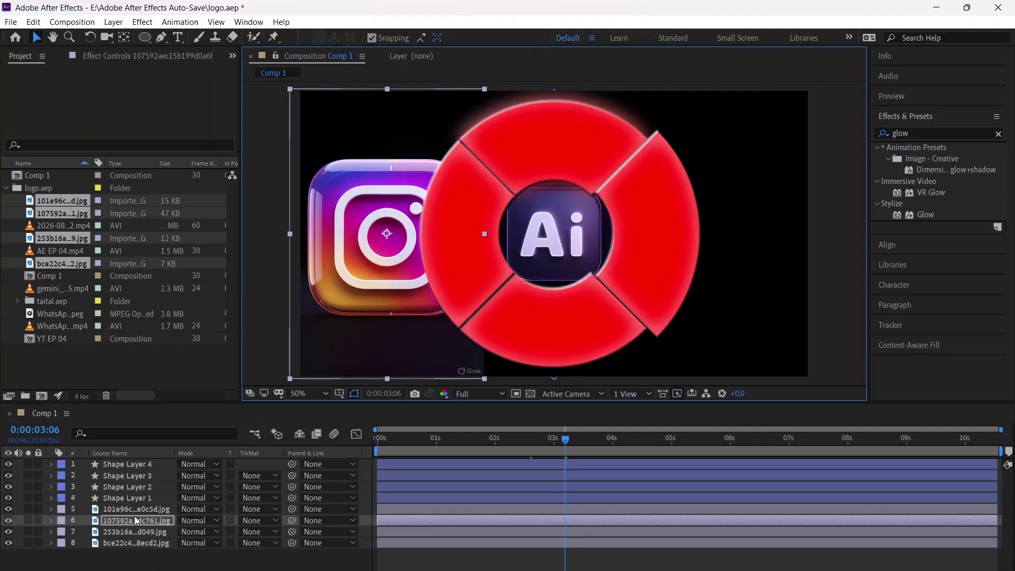
left_click_drag(136, 520, 134, 462)
Rename the Instagram image layer as insta
right_click(136, 462)
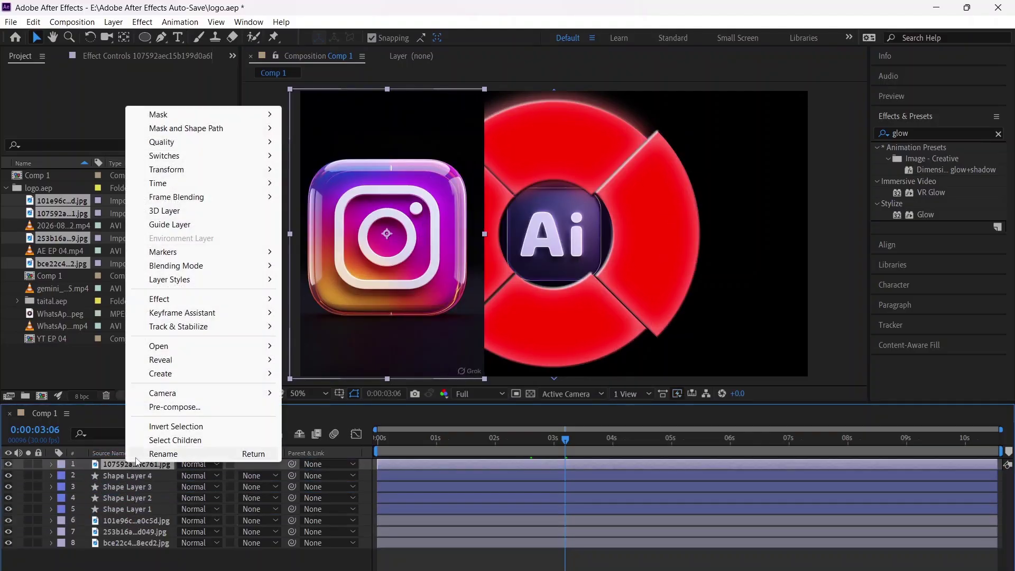
left_click(164, 456)
type("inst")
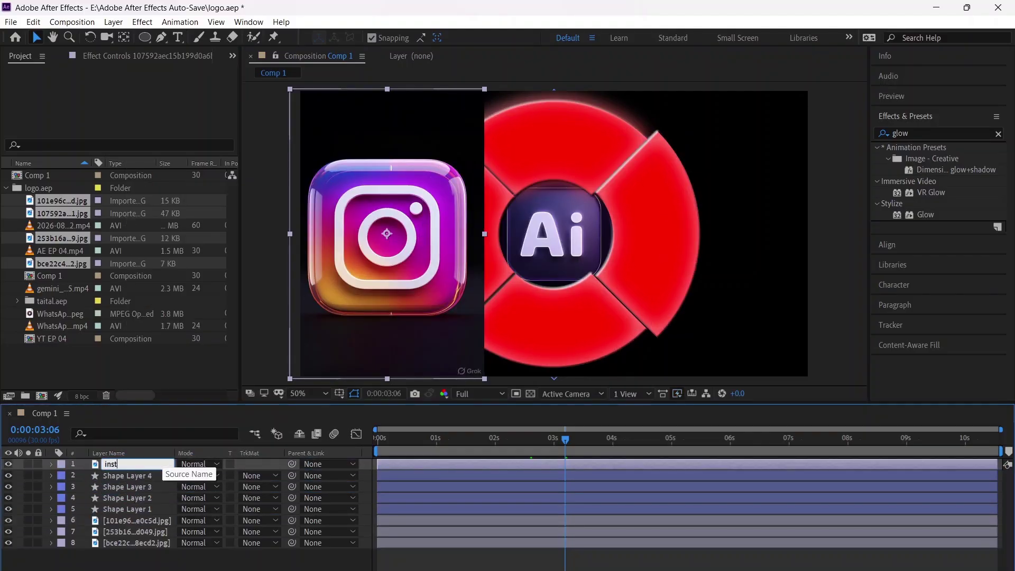
type("a")
key("Return")
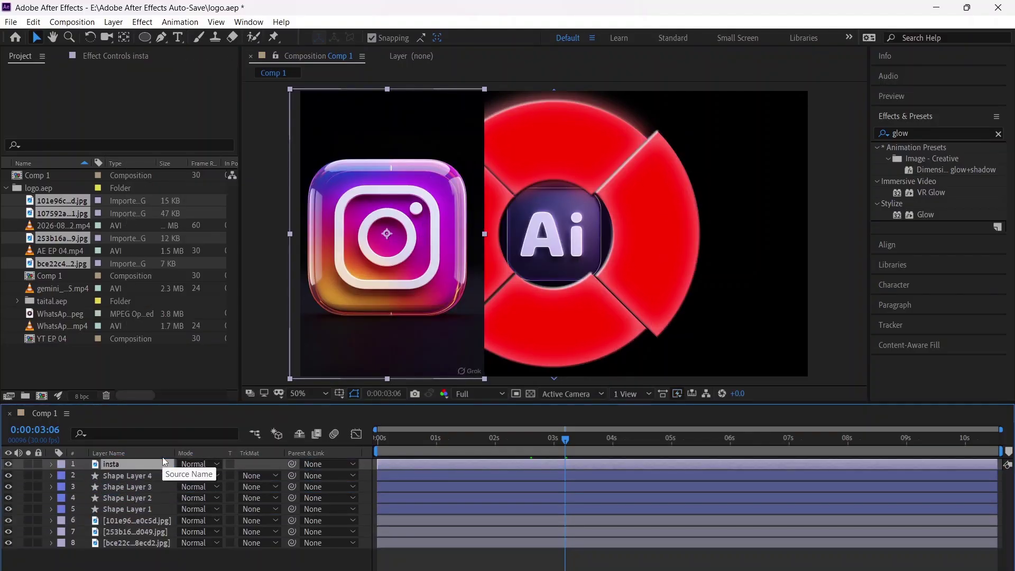
left_click(421, 284)
key("space")
key("space")
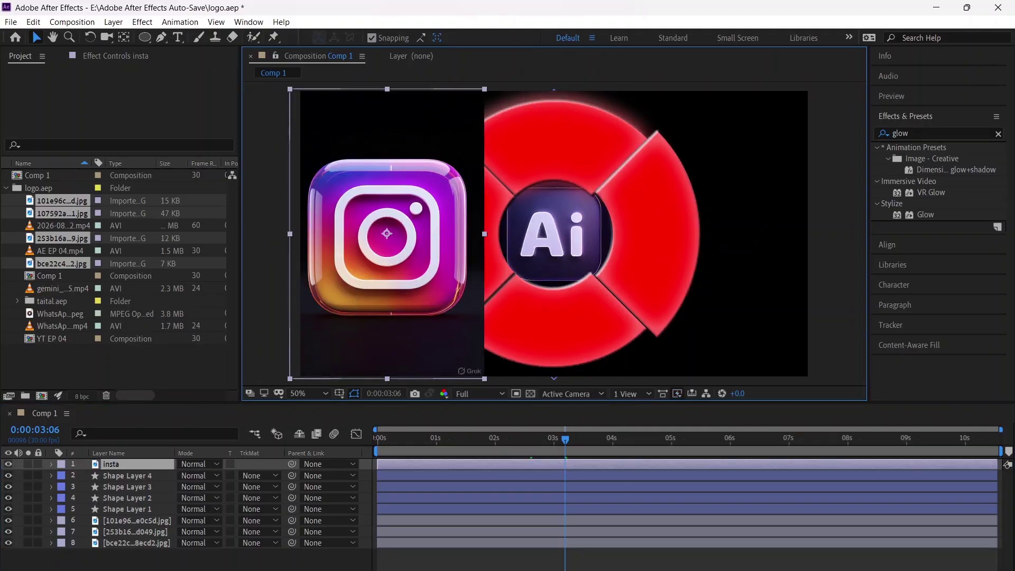
key("alt+Tab")
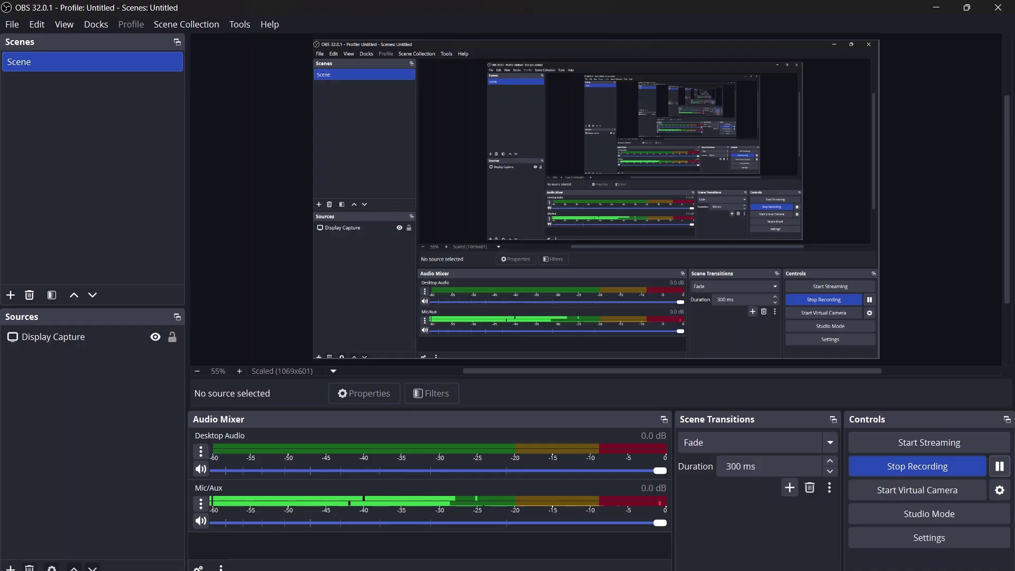
key("alt+Tab")
Position the YT icon on the ring's top segment, INSTA on the right, AE on the left and AI on the bottom
left_click(126, 464)
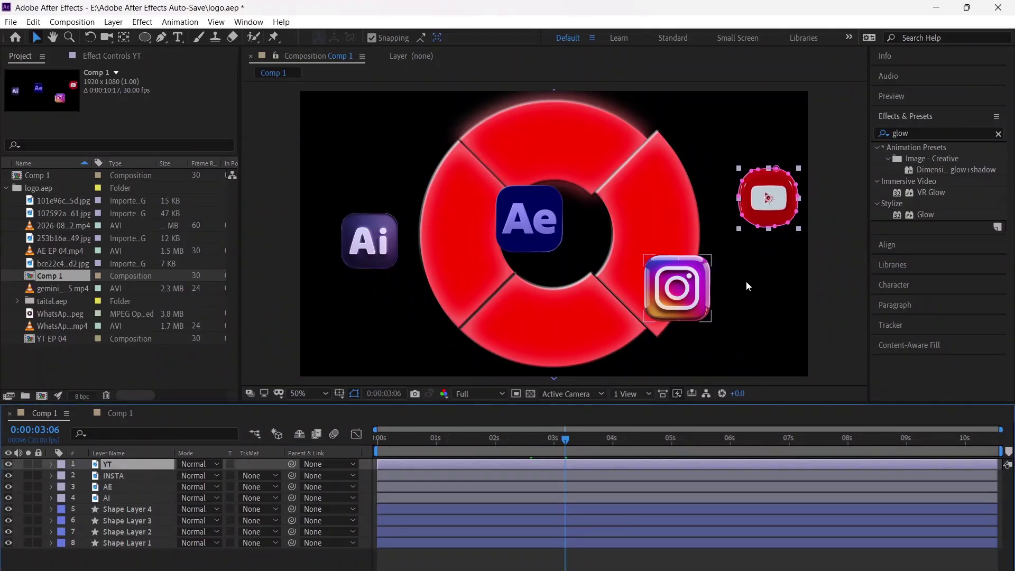
left_click_drag(768, 197, 553, 139)
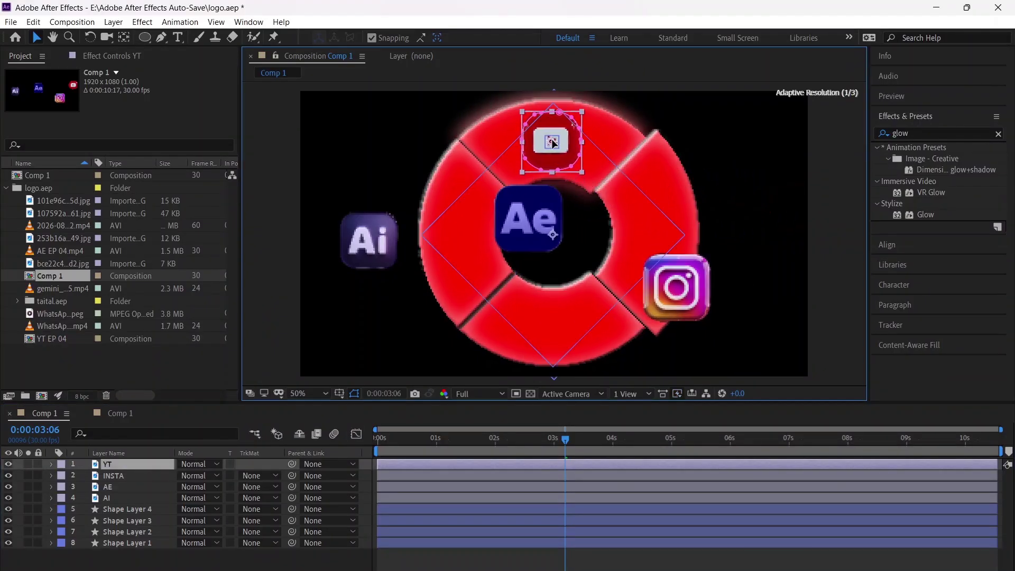
left_click_drag(676, 293, 654, 234)
left_click_drag(530, 227, 459, 242)
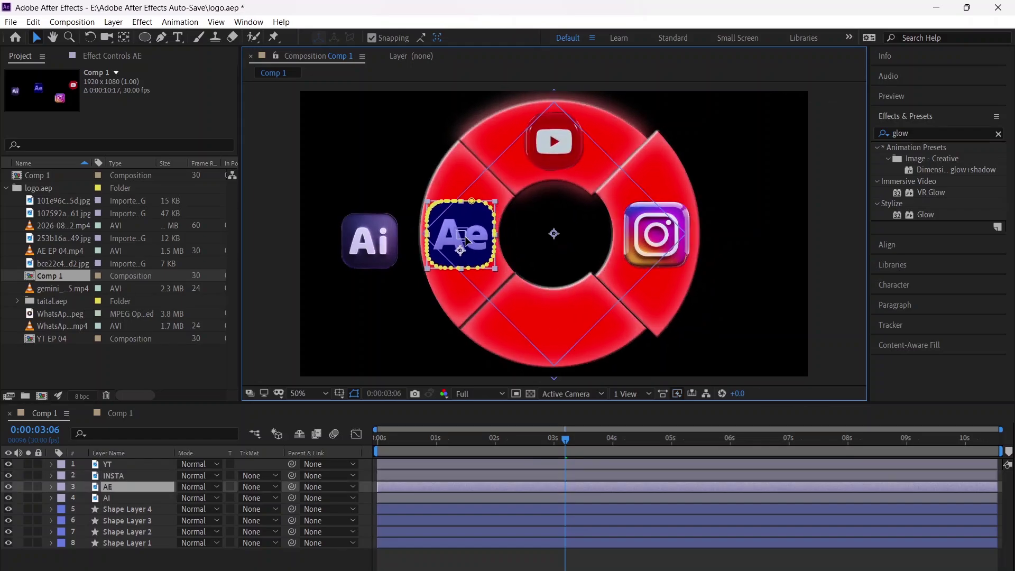
left_click_drag(372, 243, 550, 328)
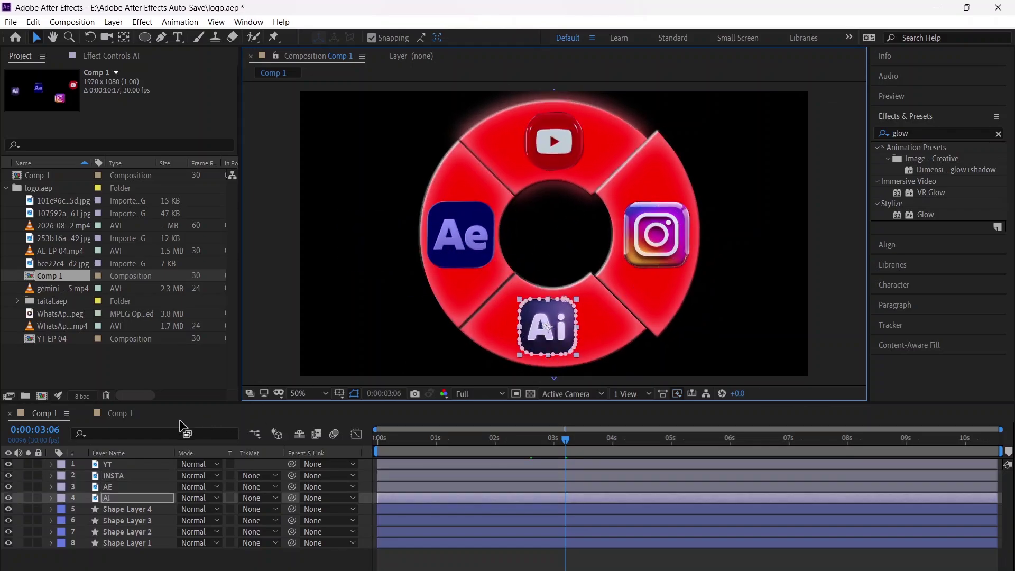
Scale the YT layer to 73% and parent it to Shape Layer 1
left_click(117, 465)
key("s")
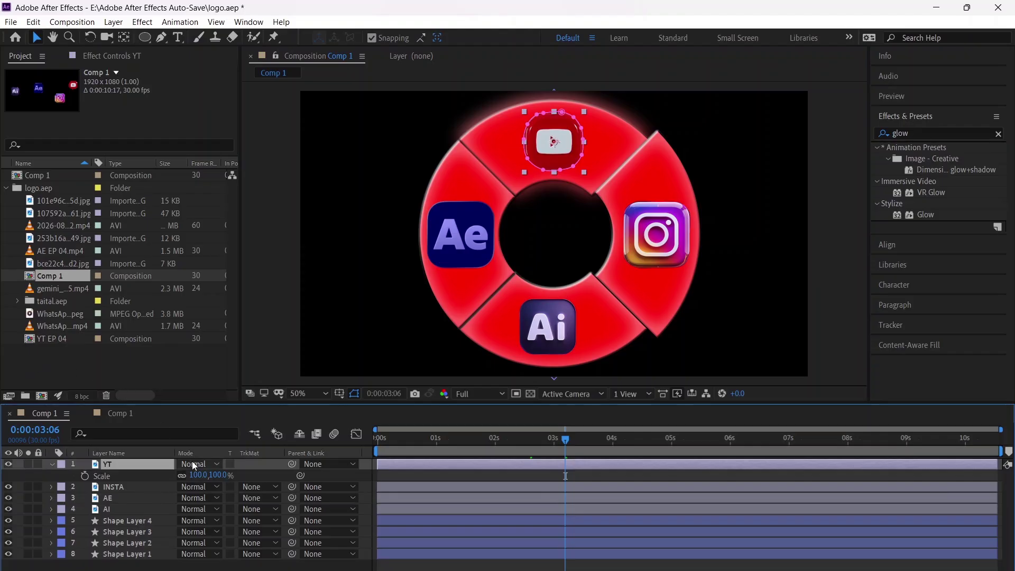
left_click_drag(203, 475, 182, 475)
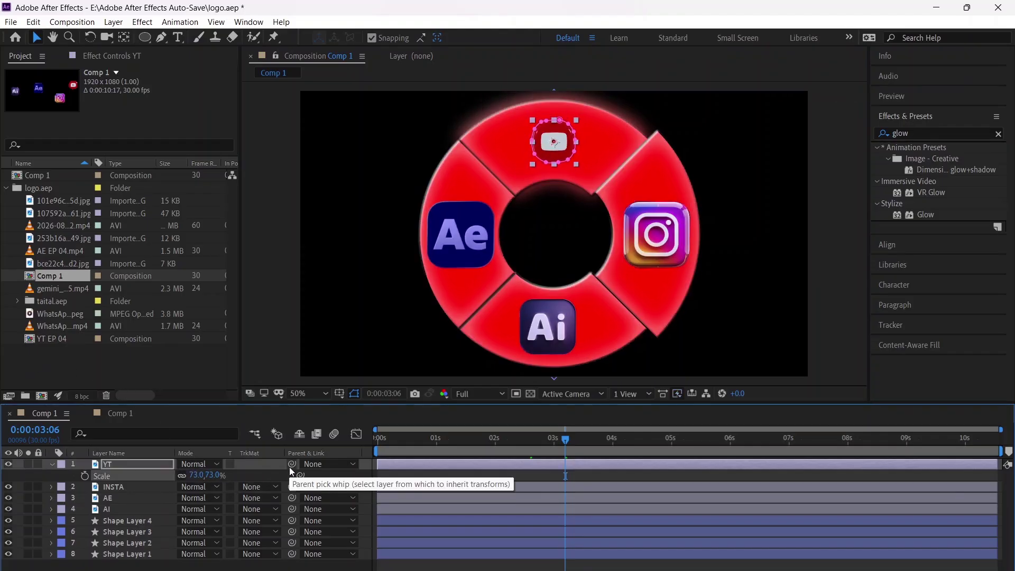
left_click_drag(292, 463, 140, 554)
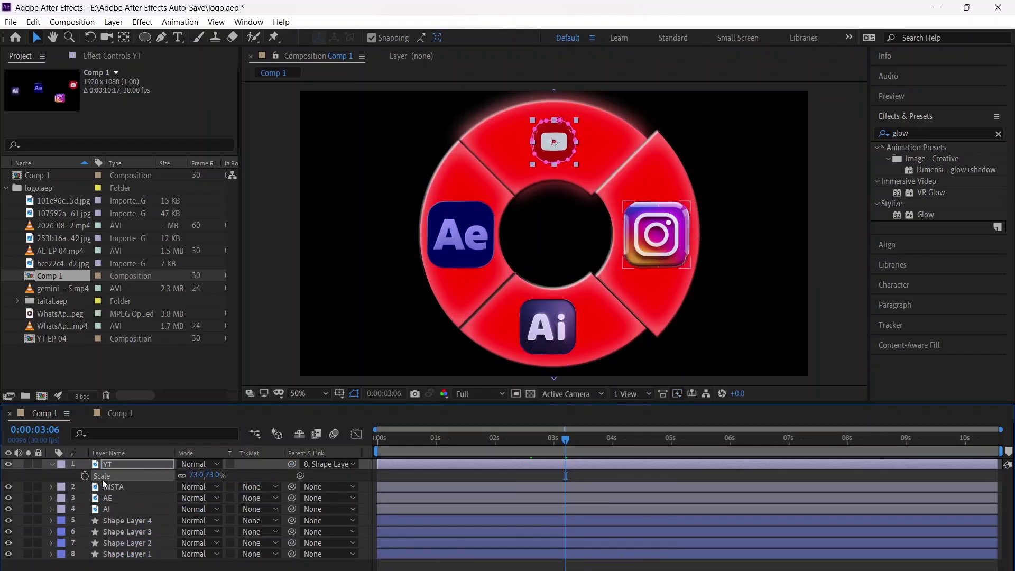
left_click(52, 464)
Scale the INSTA layer to 27% and parent it to Shape Layer 2
left_click(113, 475)
key("s")
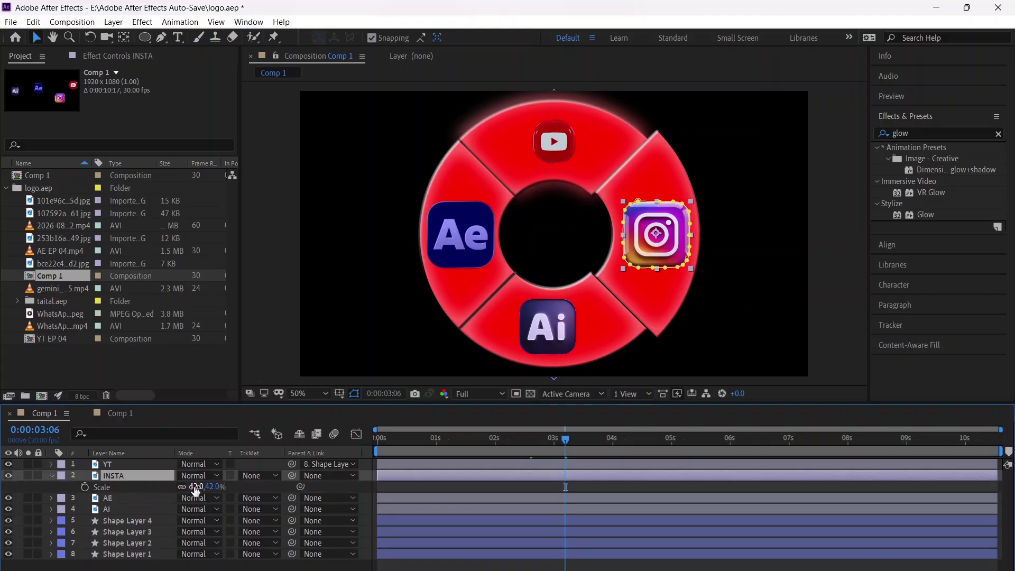
left_click_drag(197, 486, 172, 483)
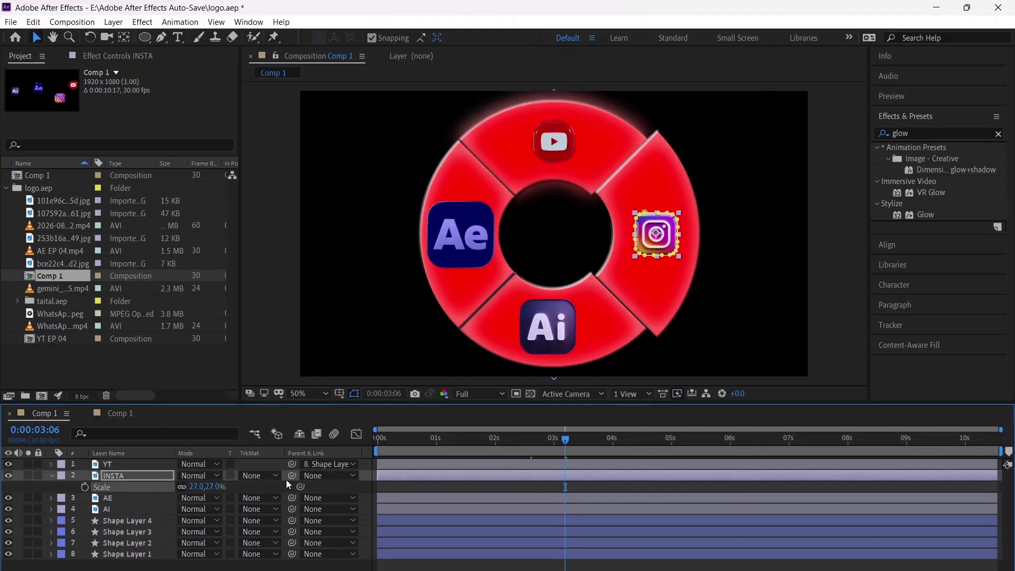
left_click_drag(291, 476, 148, 542)
left_click(52, 475)
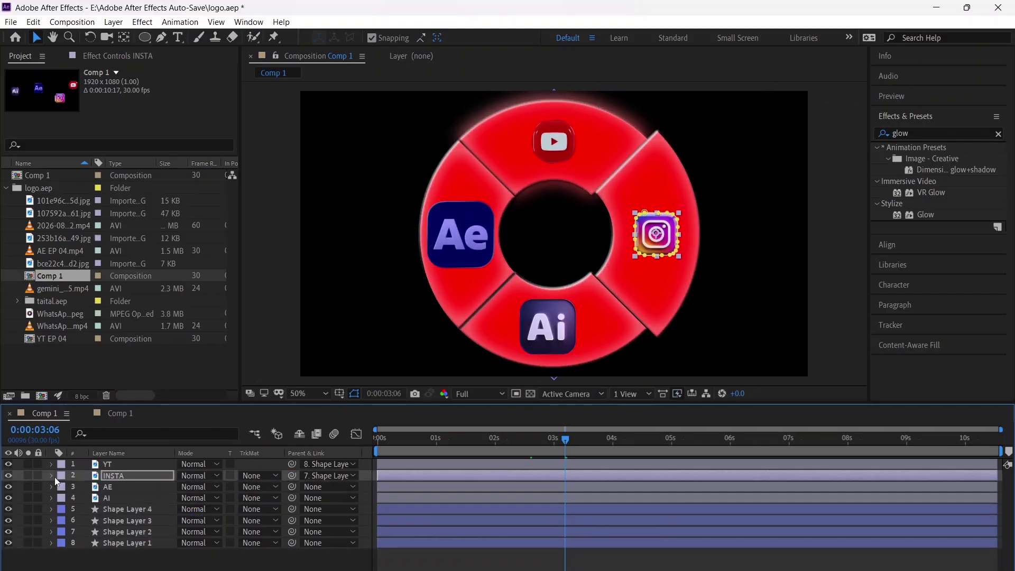
Scale the AE layer to 37% and parent it to Shape Layer 4
left_click(122, 487)
key("s")
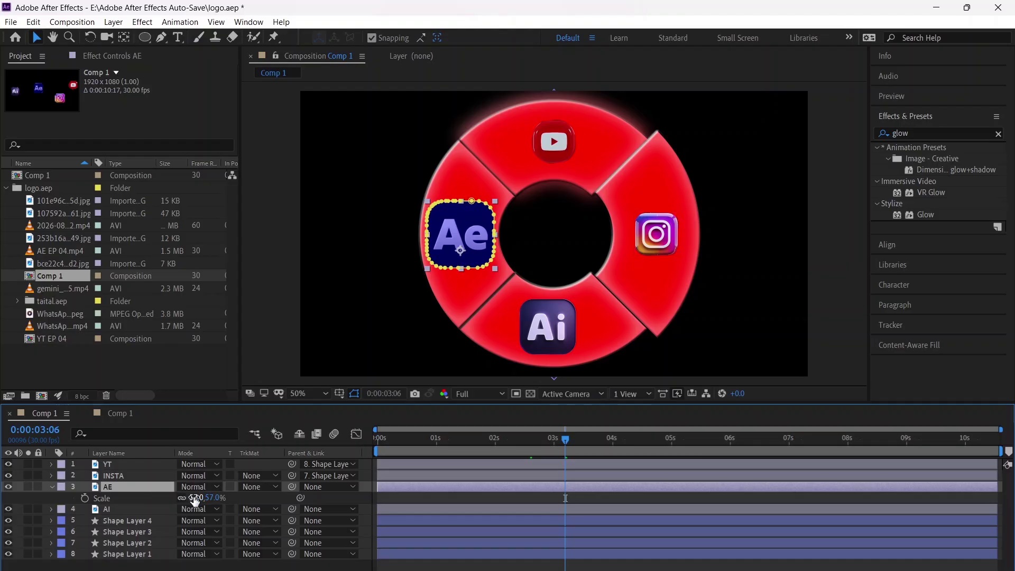
mouse_move(195, 498)
left_mouse_down()
mouse_move(180, 487)
mouse_move(203, 483)
left_mouse_up()
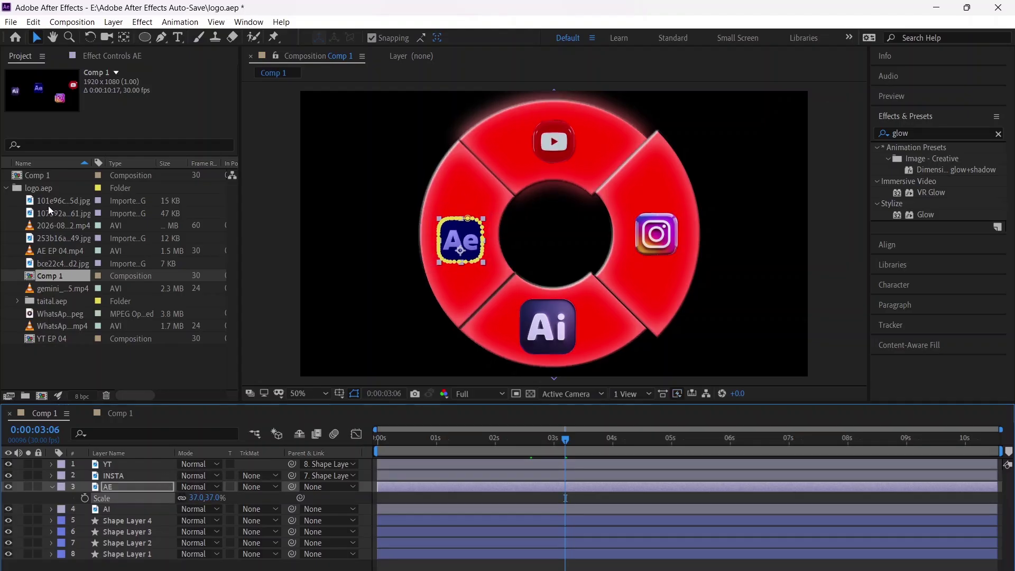
left_click_drag(247, 508, 132, 520)
left_click(51, 487)
Scale the AI layer to 42%, parent it to Shape Layer 3 and preview the animation
left_click(74, 498)
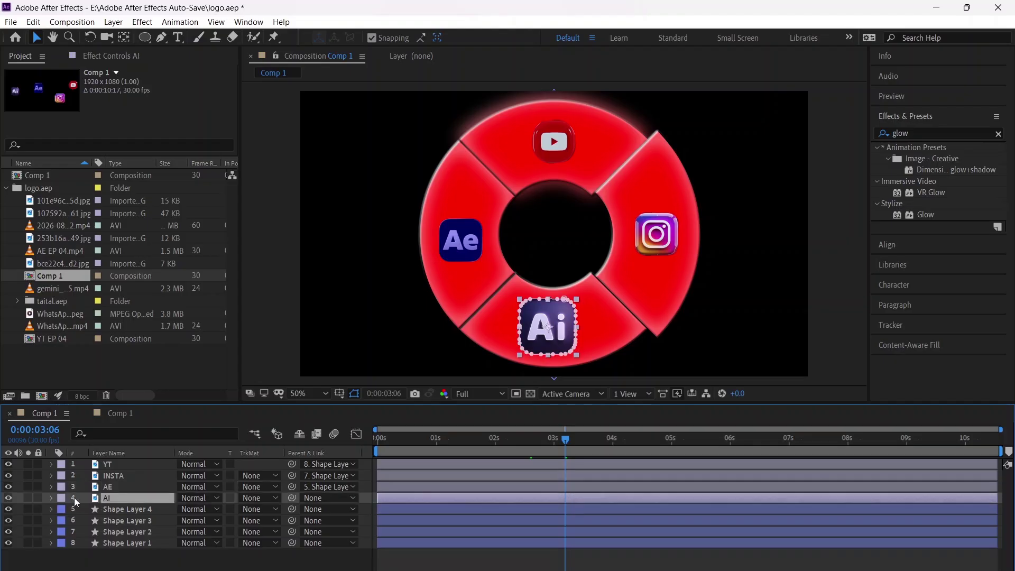
key("s")
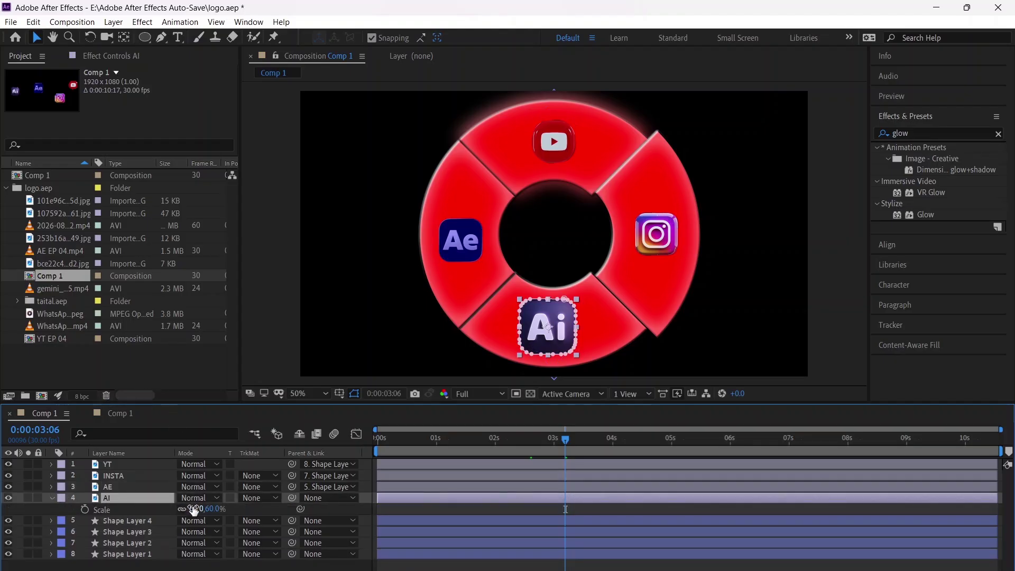
left_click_drag(194, 509, 184, 509)
left_click_drag(292, 497, 141, 534)
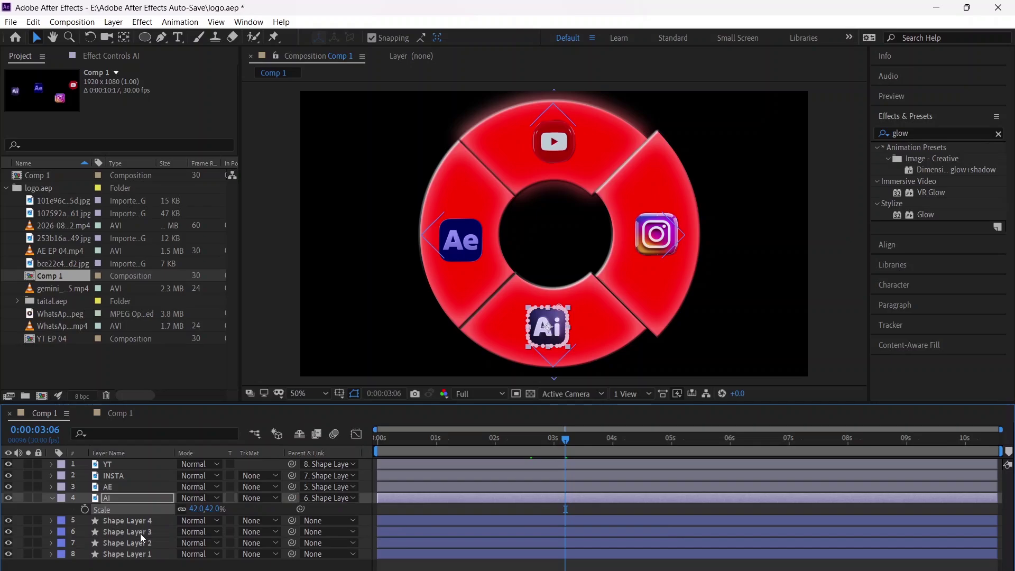
key("s")
key("space")
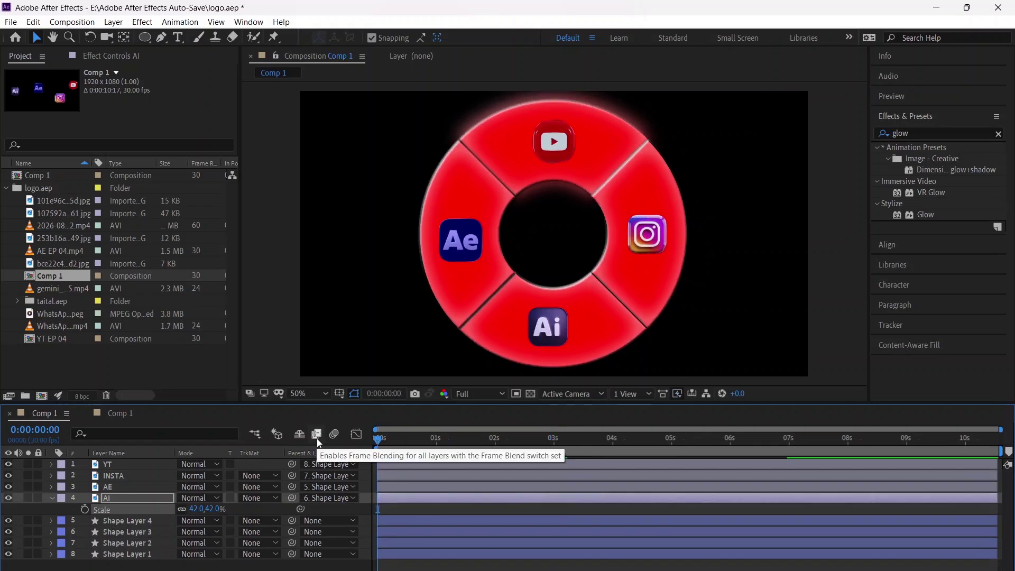